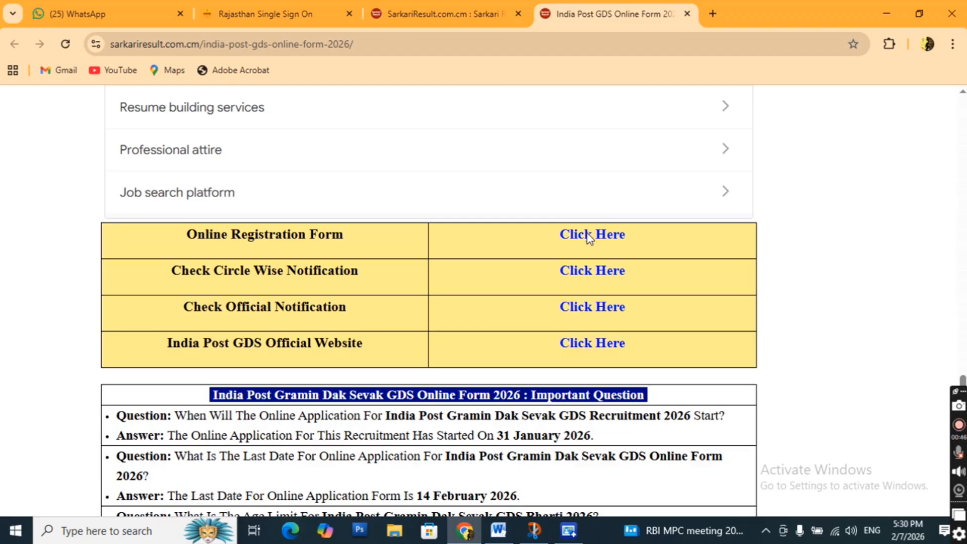
Follow the Online Registration Form 'Click Here' link to the official India Post GDS site.
left_click(588, 238)
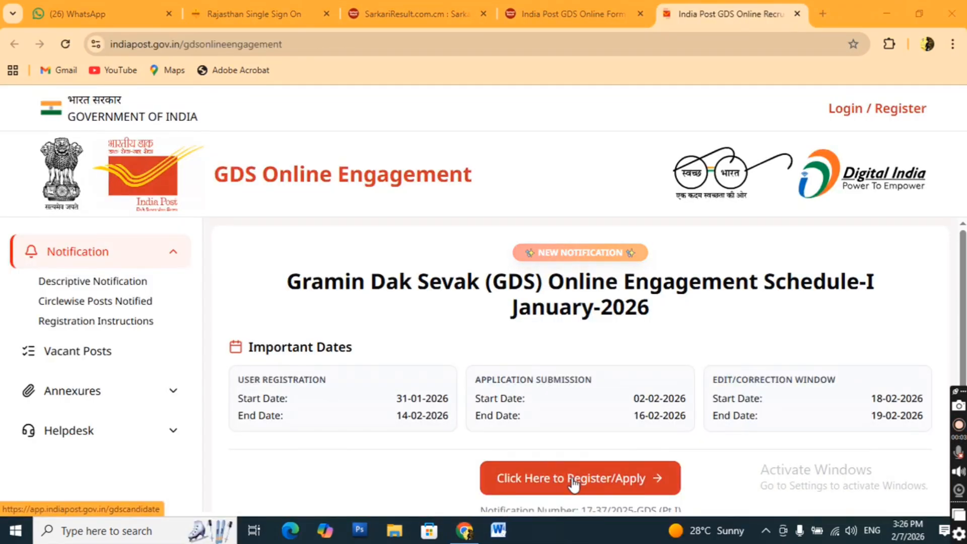
Start a New Candidate Registration, enter the applicant's mobile number and request an OTP.
left_click(576, 479)
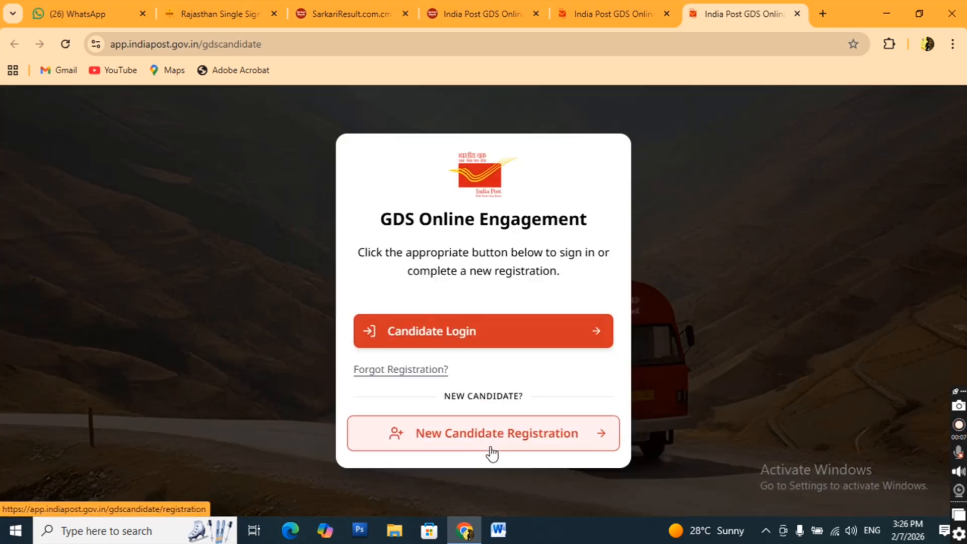
left_click(519, 446)
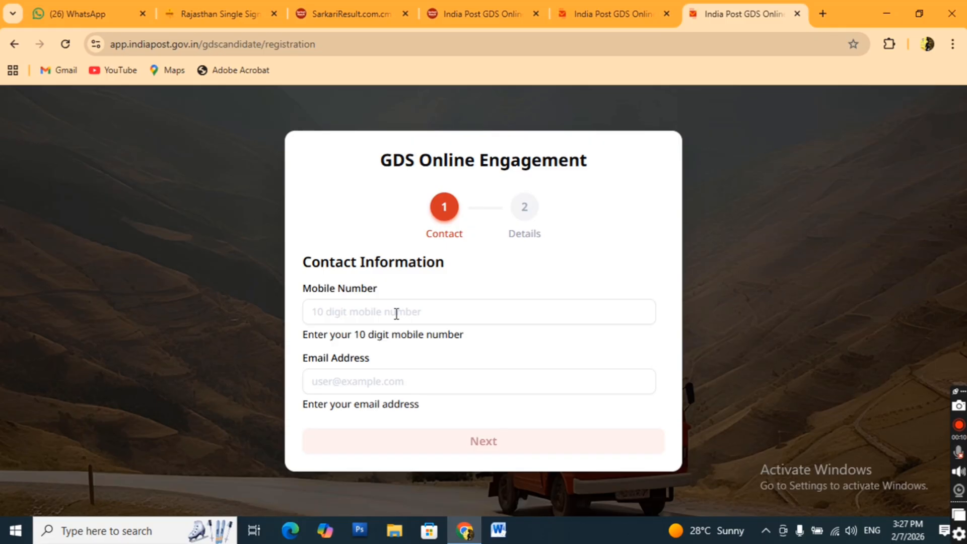
left_click(397, 314)
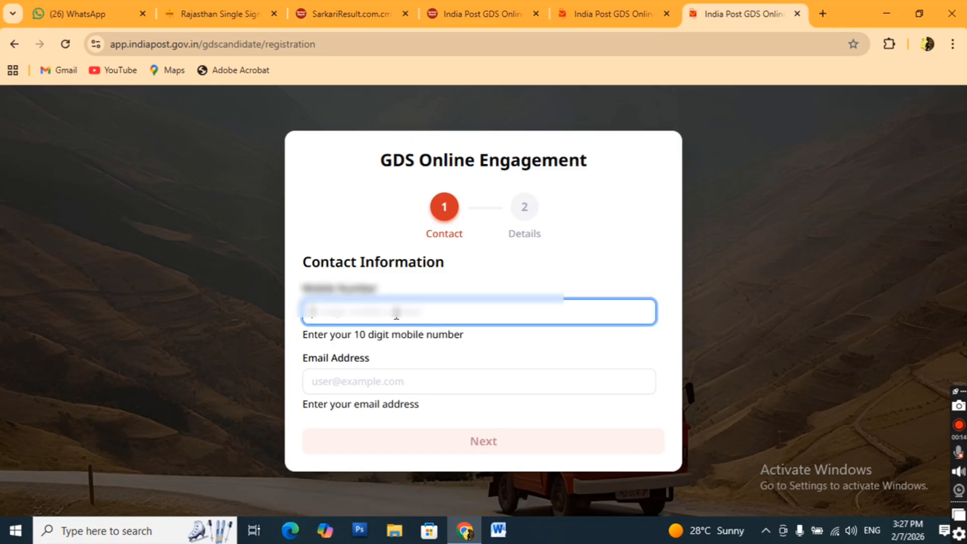
type("????")
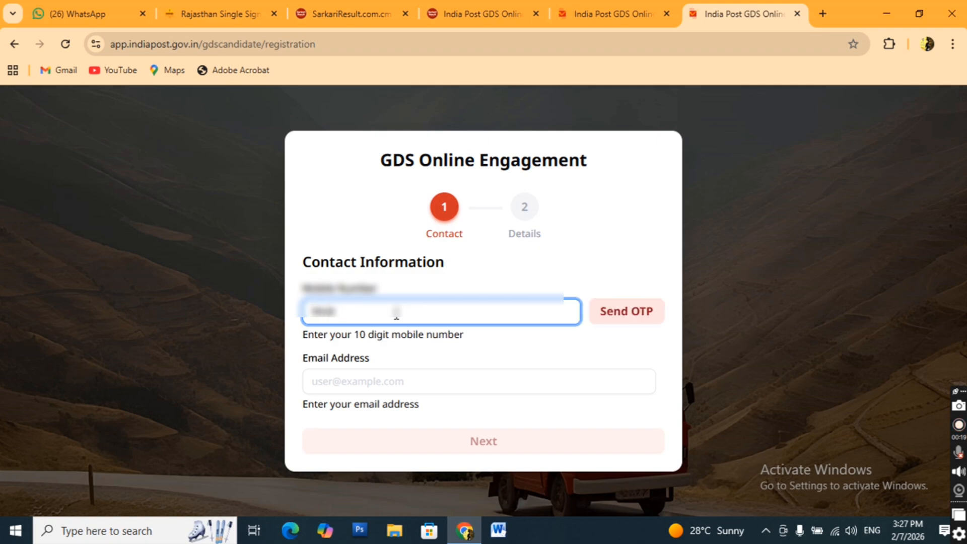
type("??????")
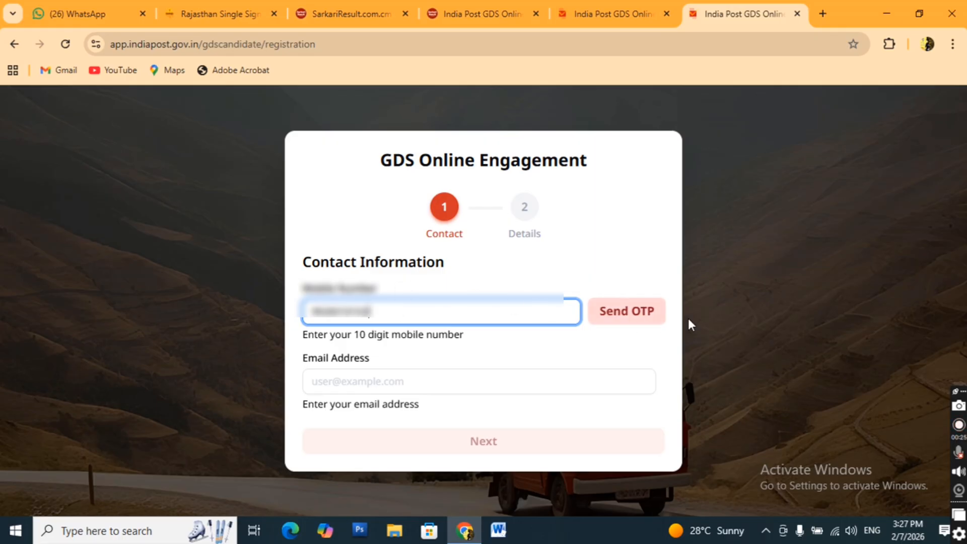
left_click(652, 317)
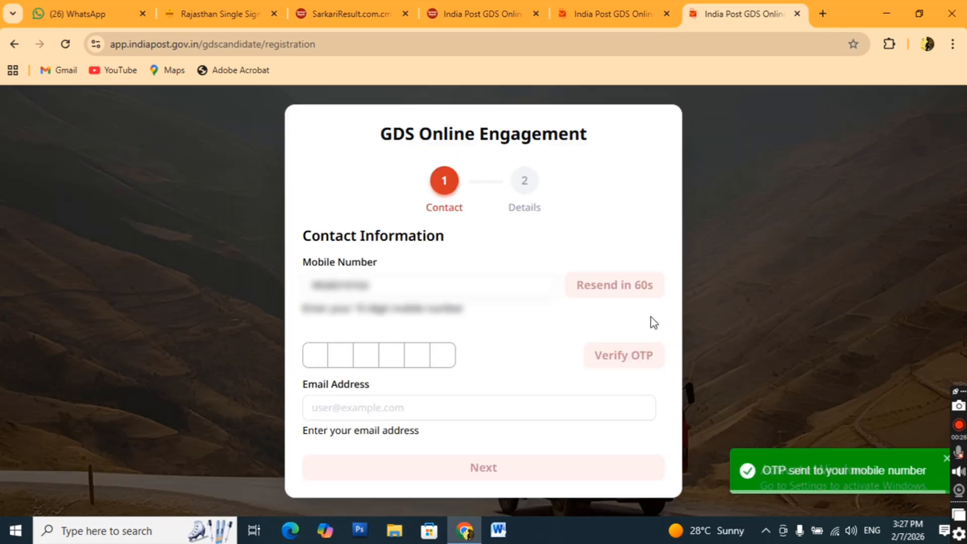
Enter the OTP received on the mobile and verify the number.
left_click(311, 361)
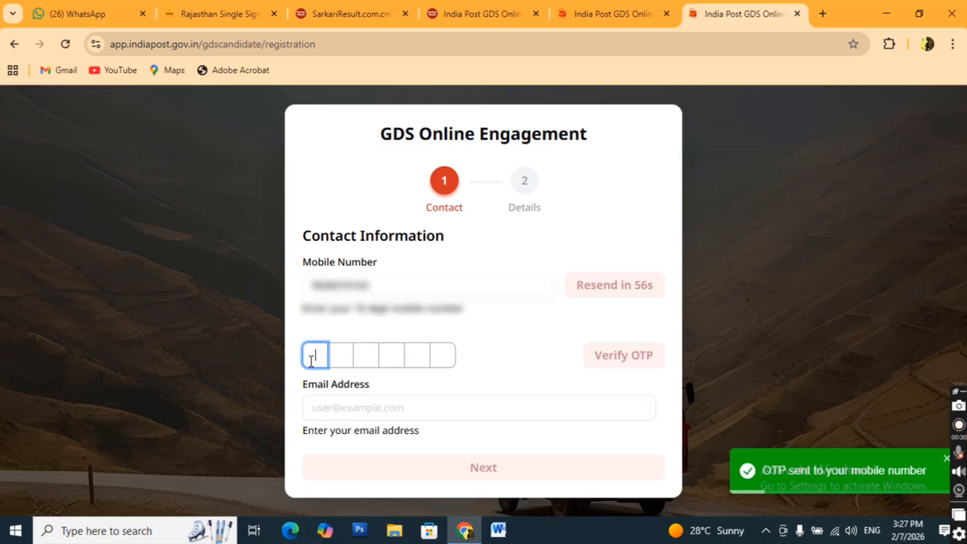
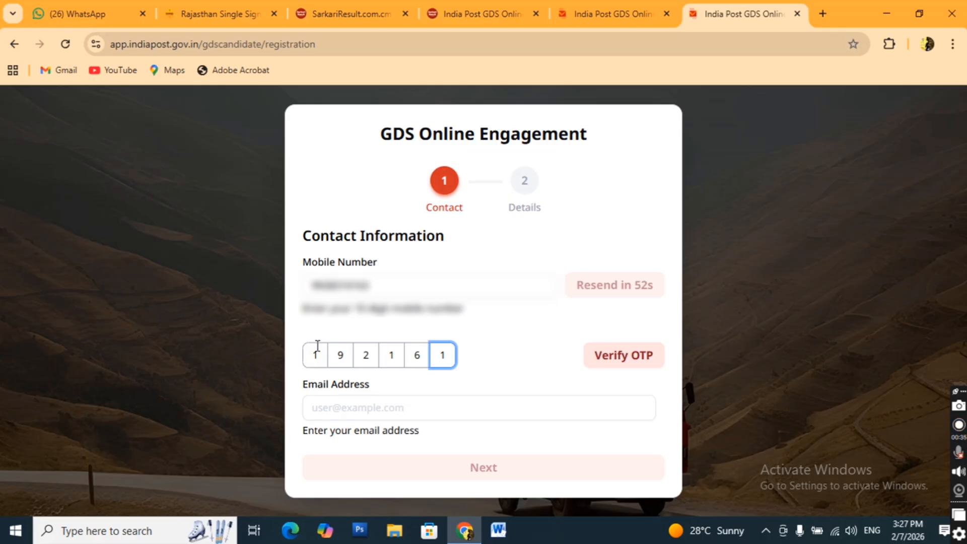
left_click(645, 358)
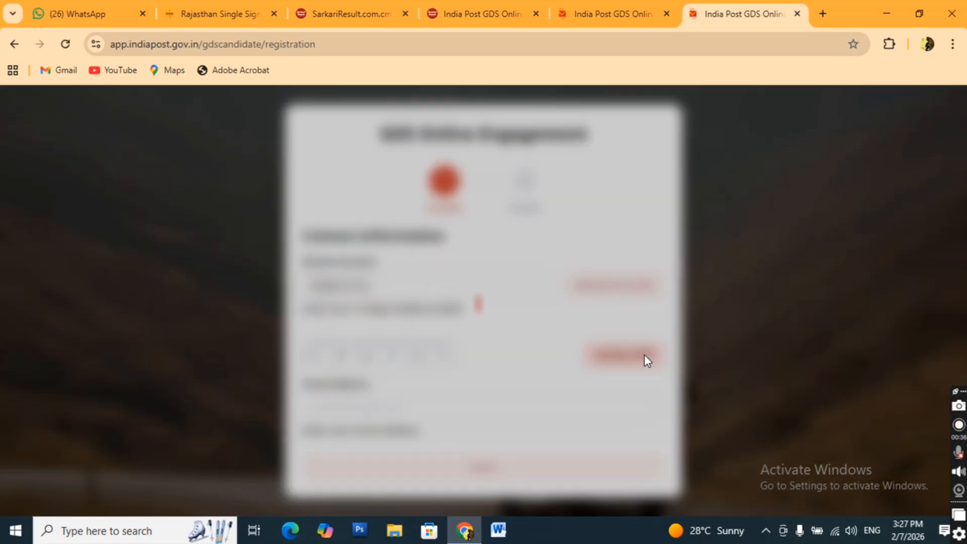
left_click(409, 385)
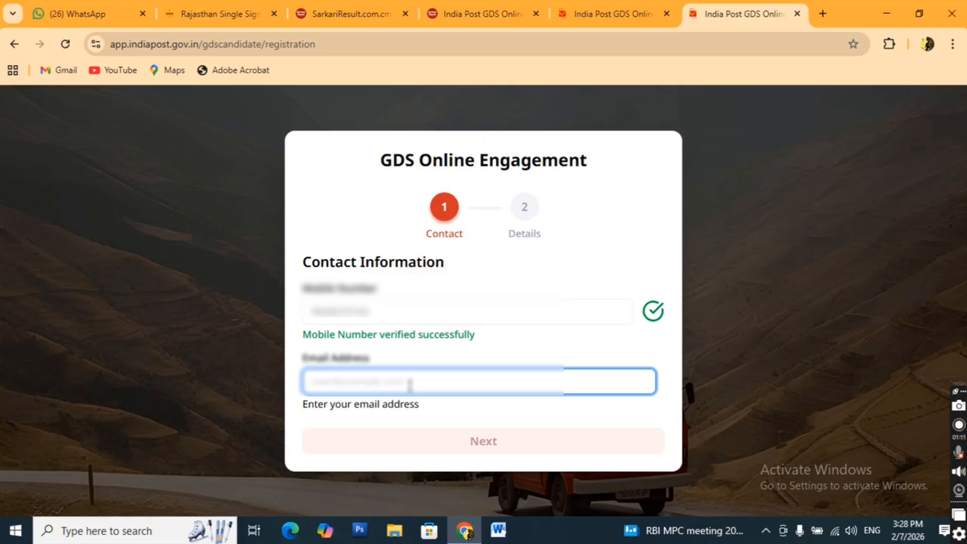
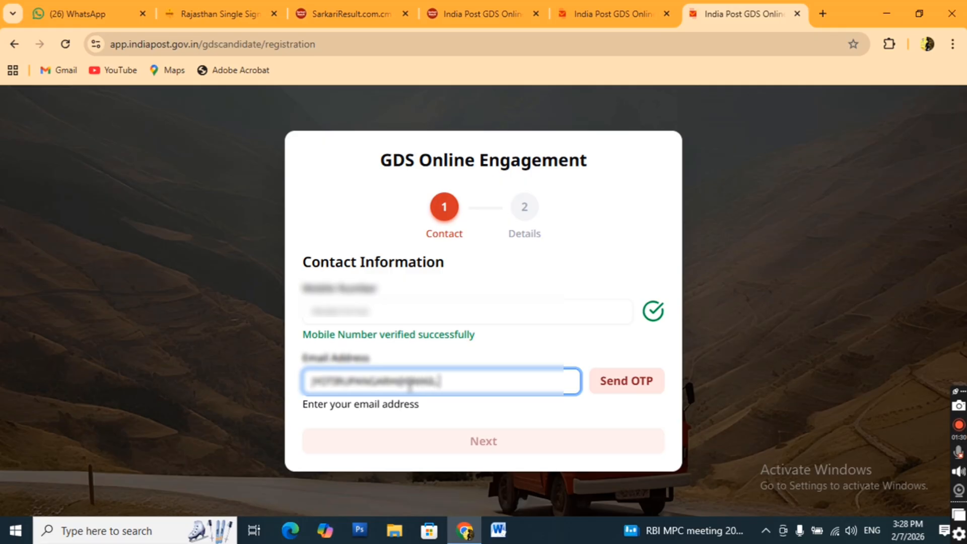
Enter the applicant's e-mail address, request its OTP and verify it with the received code.
left_click(612, 387)
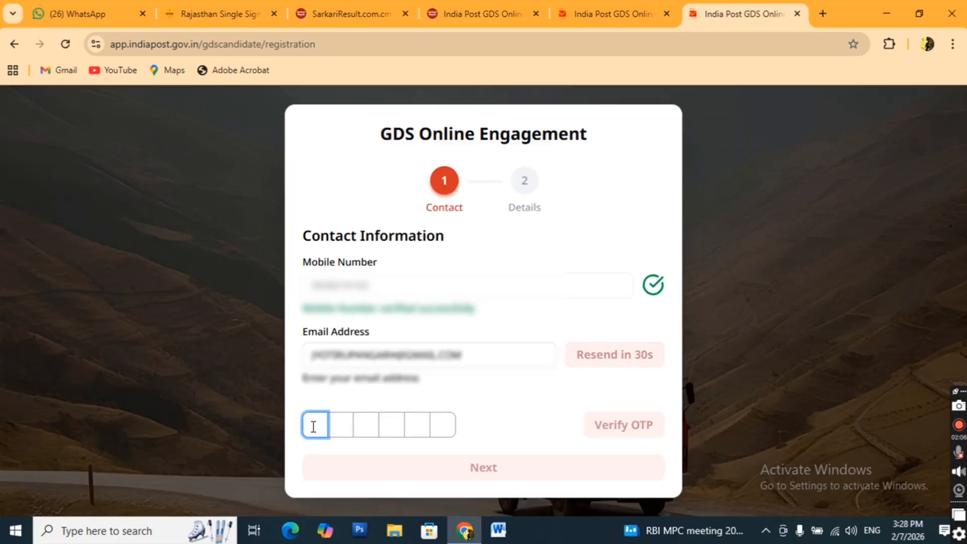
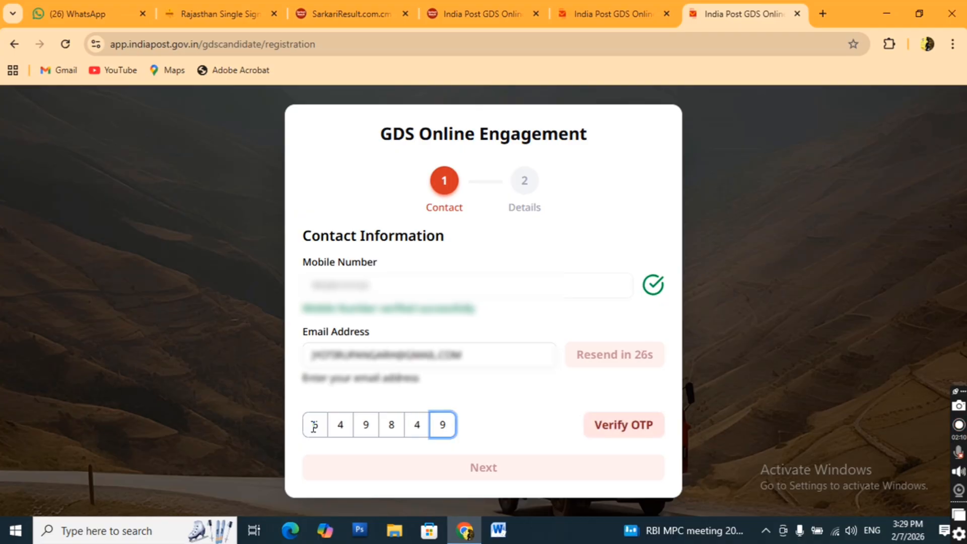
left_click(631, 422)
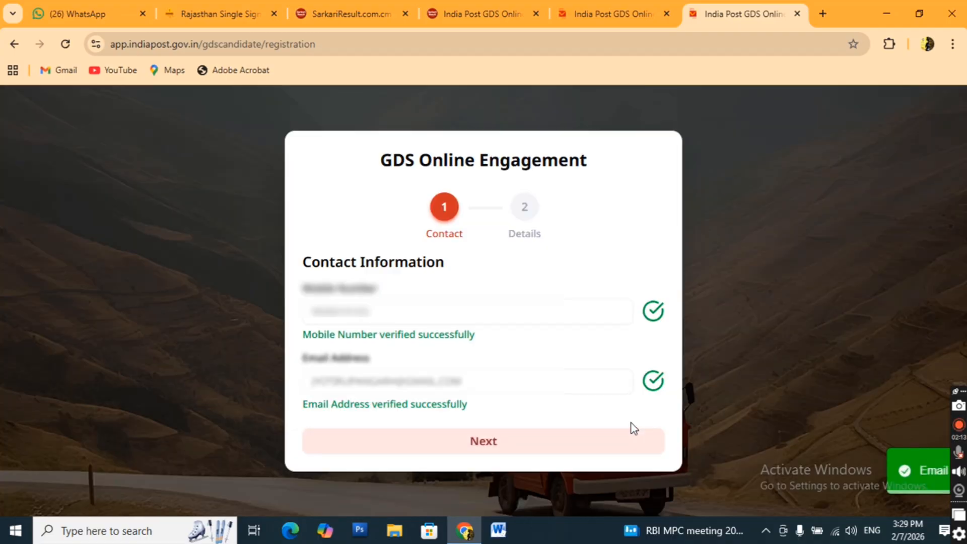
Move to the Details step and enter the applicant's full name.
left_click(483, 442)
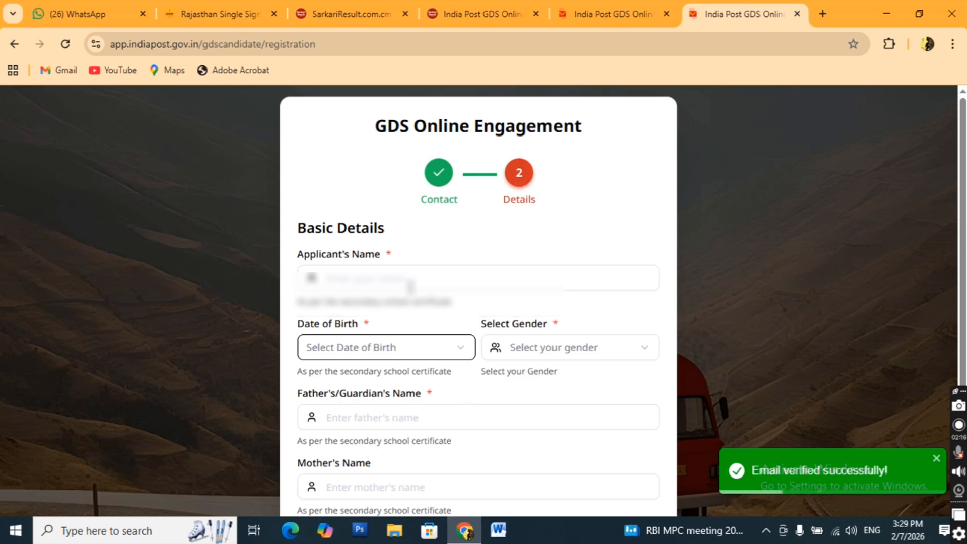
left_click(410, 286)
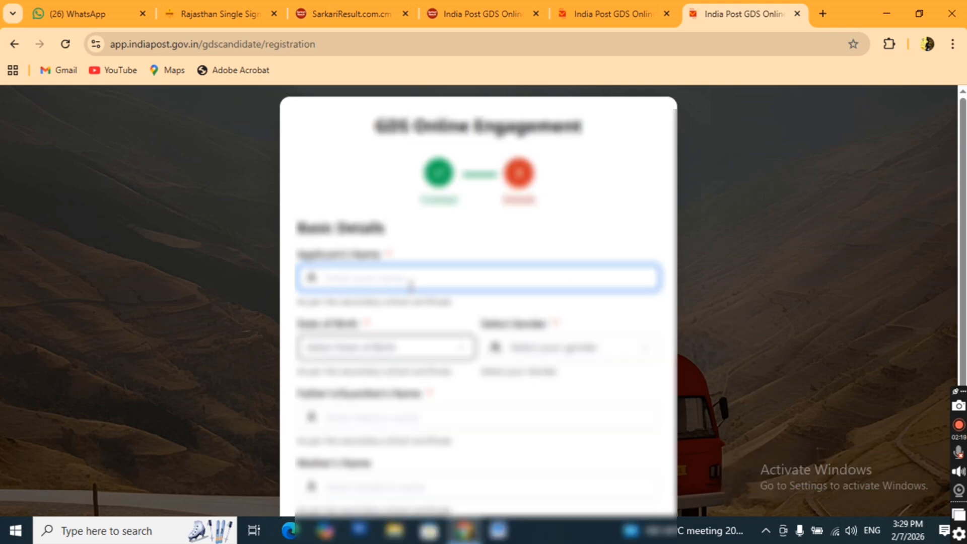
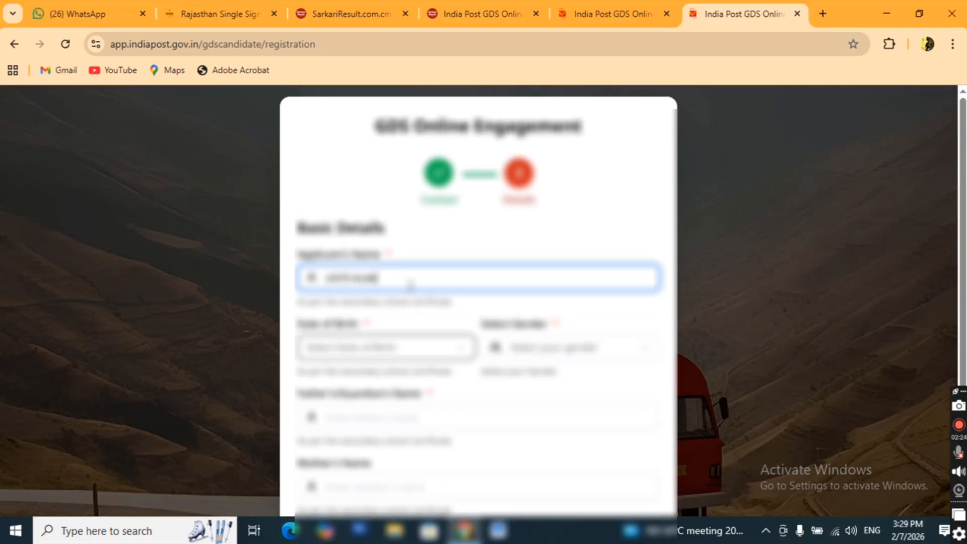
Pick the birth year, month and day in the Date of Birth calendar.
left_click(435, 348)
left_click(402, 176)
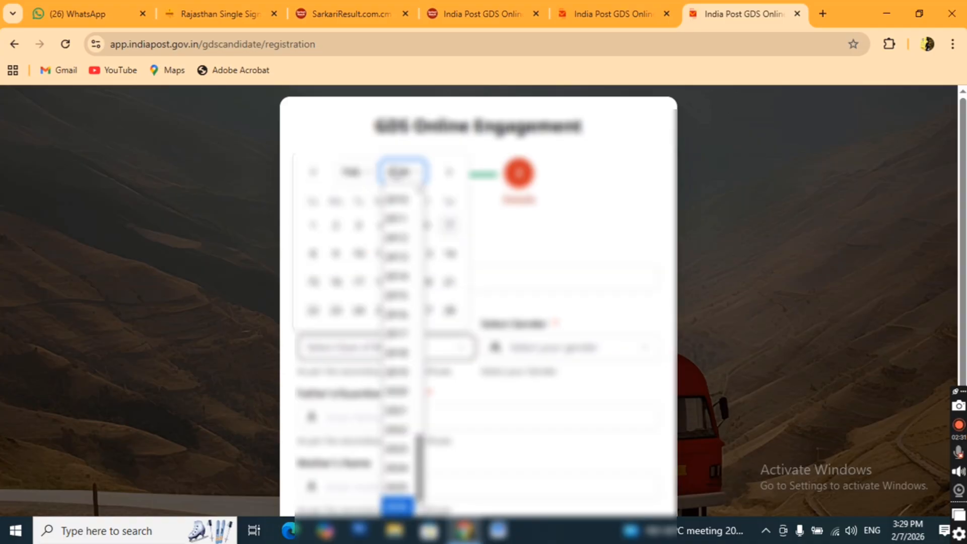
scroll(398, 302, "up", 5)
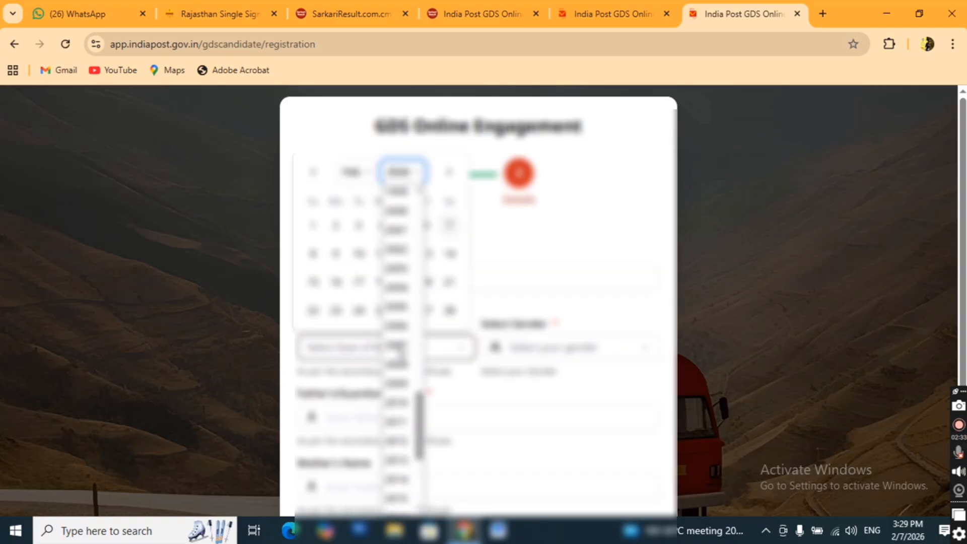
left_click(400, 288)
left_click(357, 144)
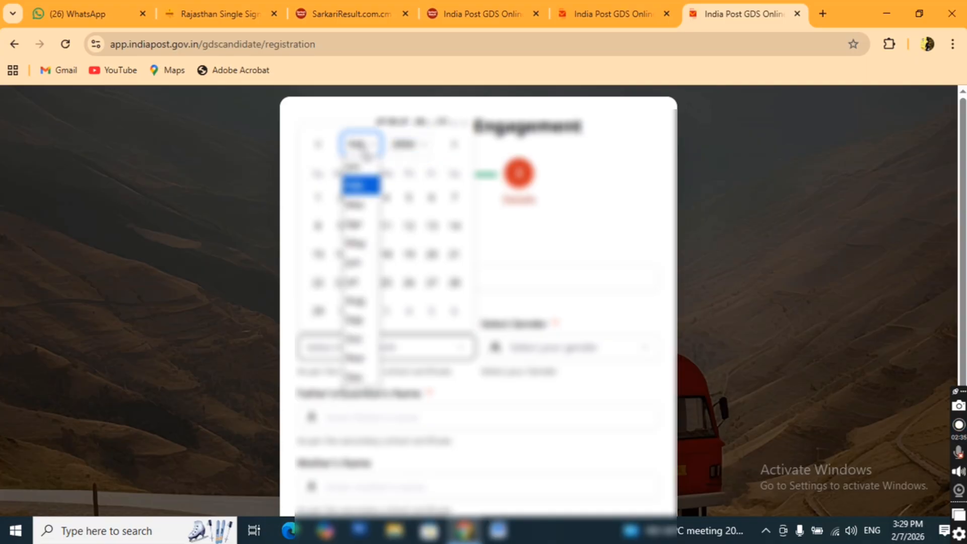
left_click(358, 375)
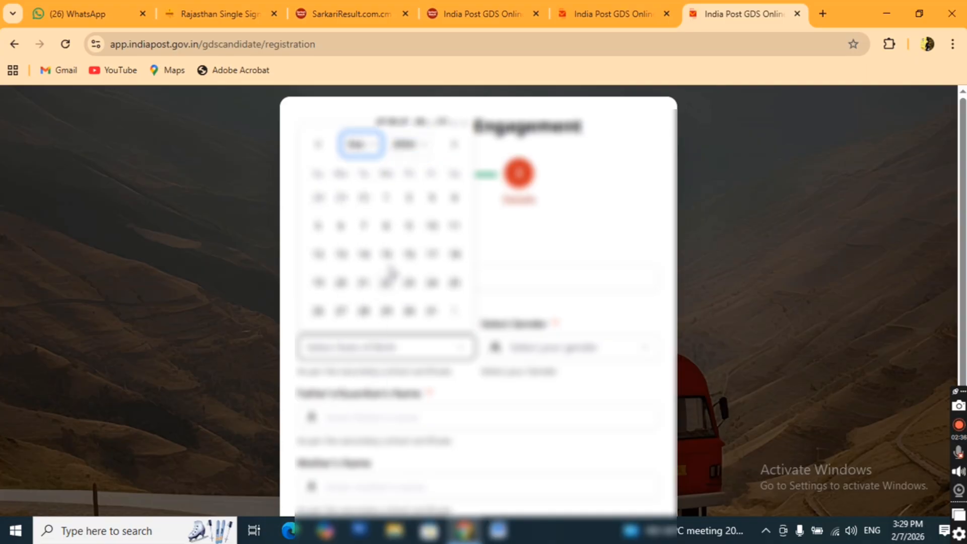
left_click(344, 256)
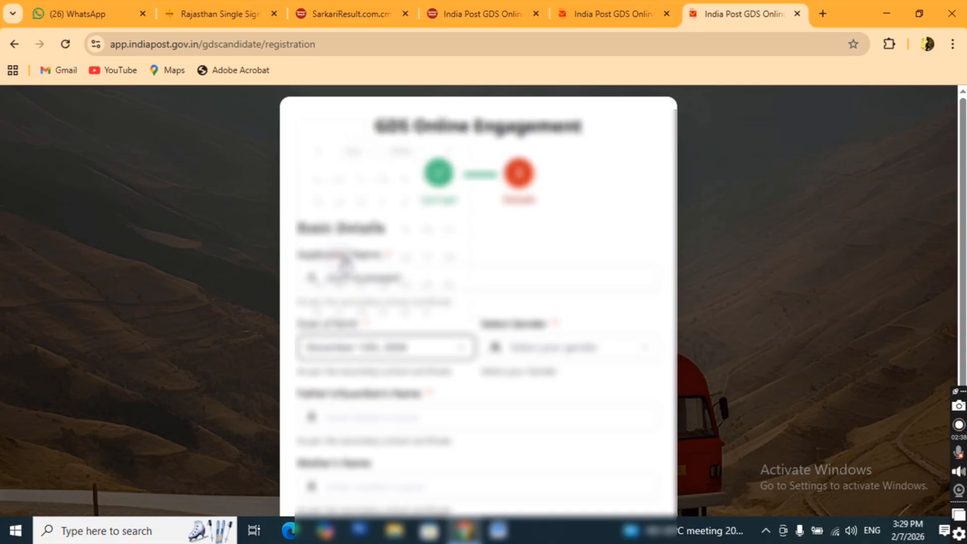
Set the gender to Female and enter the father's name, correcting its surname.
left_click(574, 358)
left_click(559, 402)
left_click(398, 418)
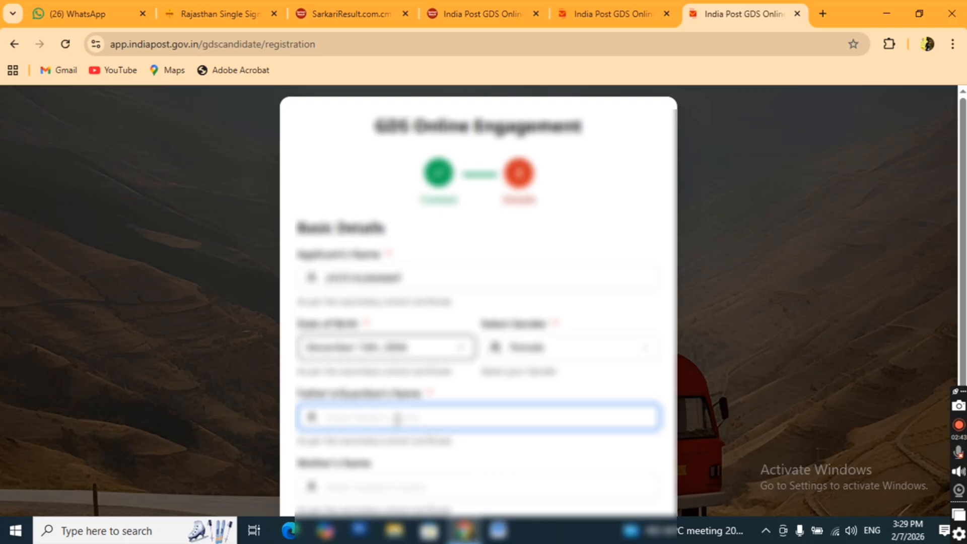
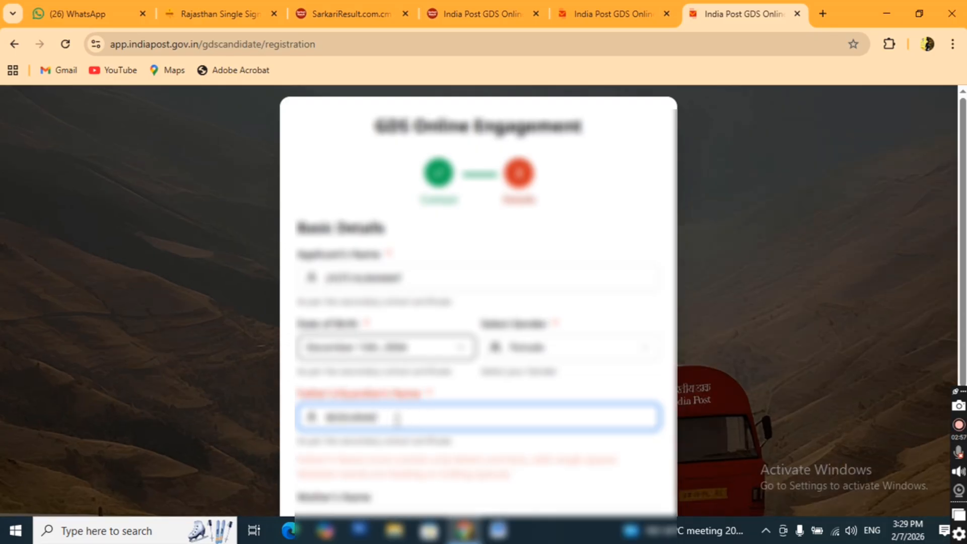
type("KUMAWAT")
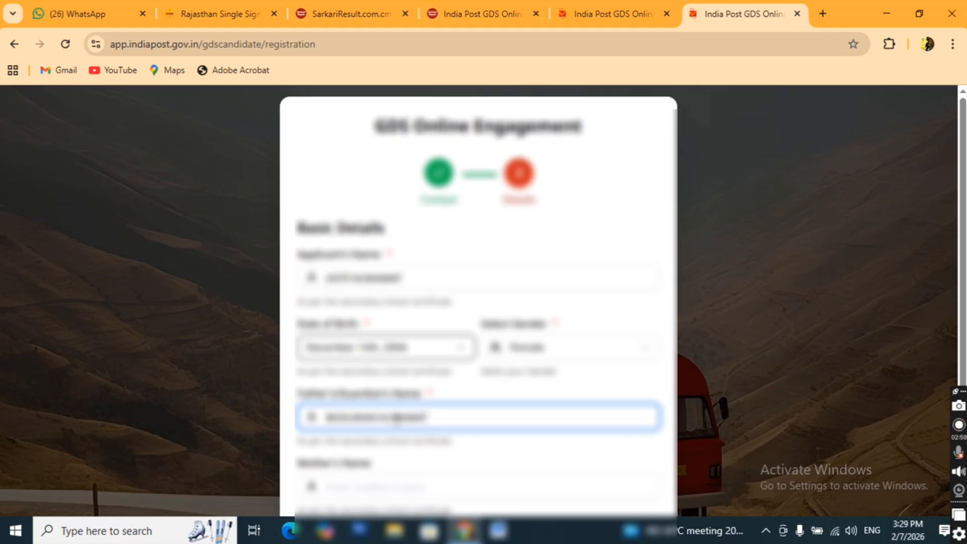
scroll(458, 330, "down", 2)
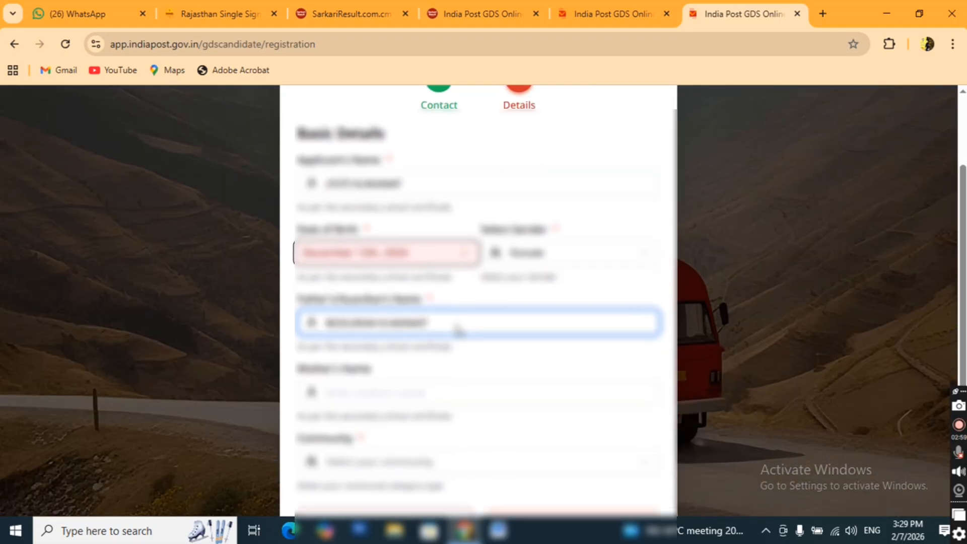
Enter the mother's name, choose the second Community option and submit via Complete Registration.
left_click(400, 392)
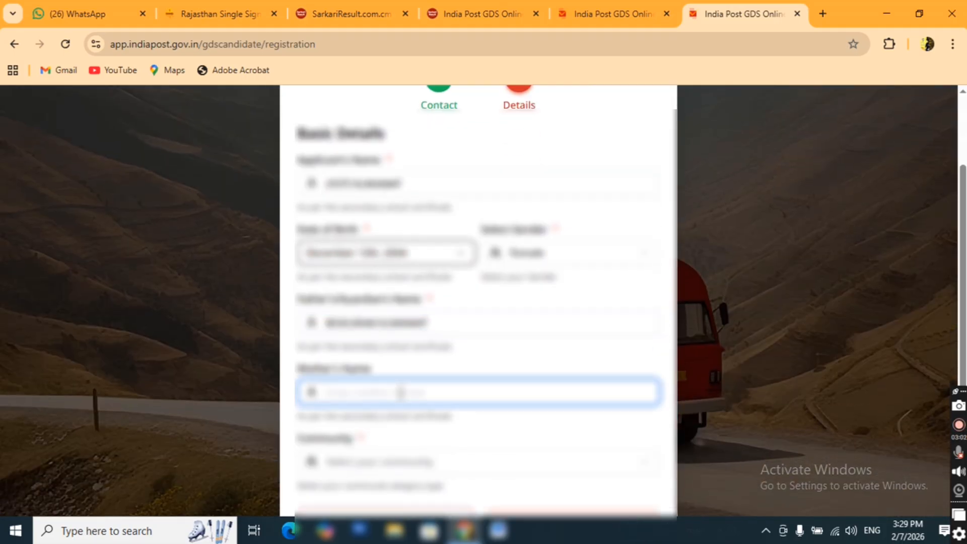
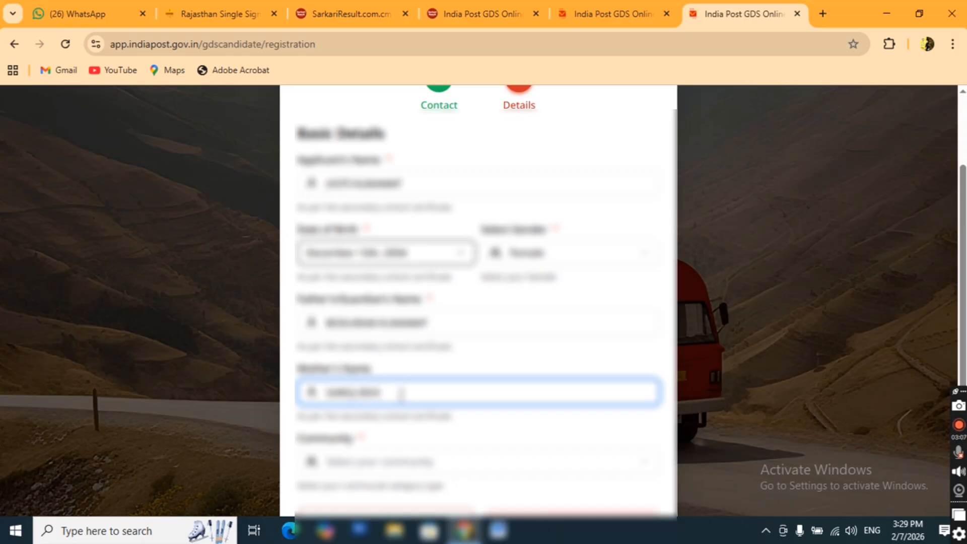
scroll(401, 393, "down", 1)
left_click(400, 417)
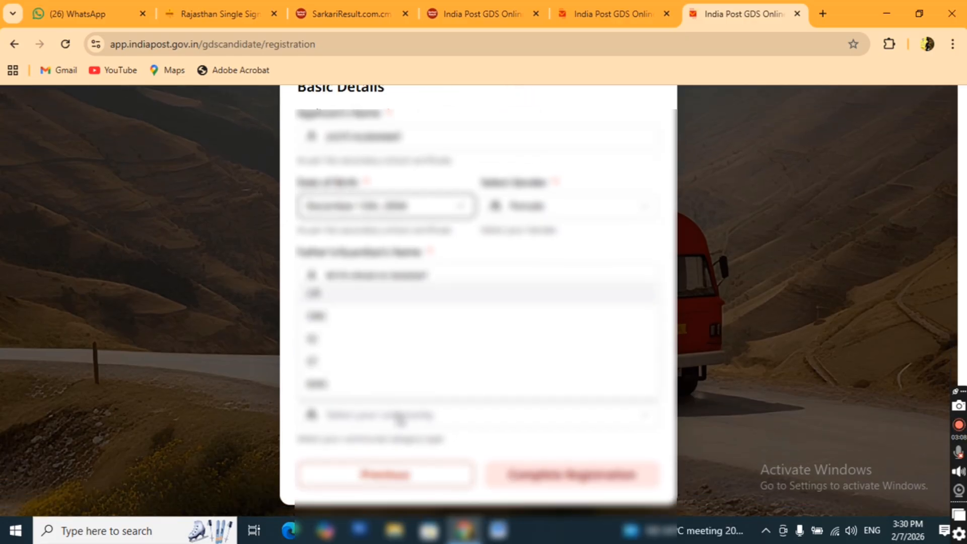
left_click(370, 315)
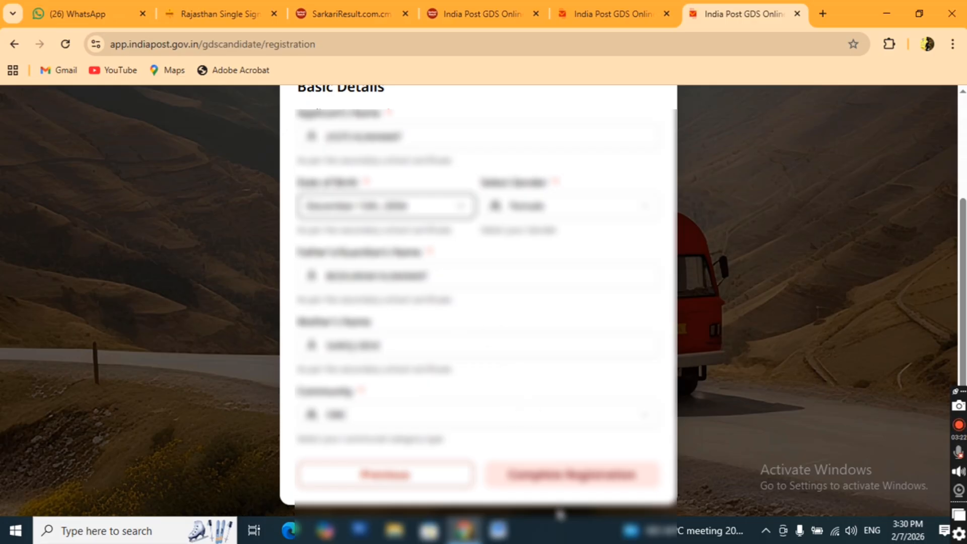
left_click(574, 482)
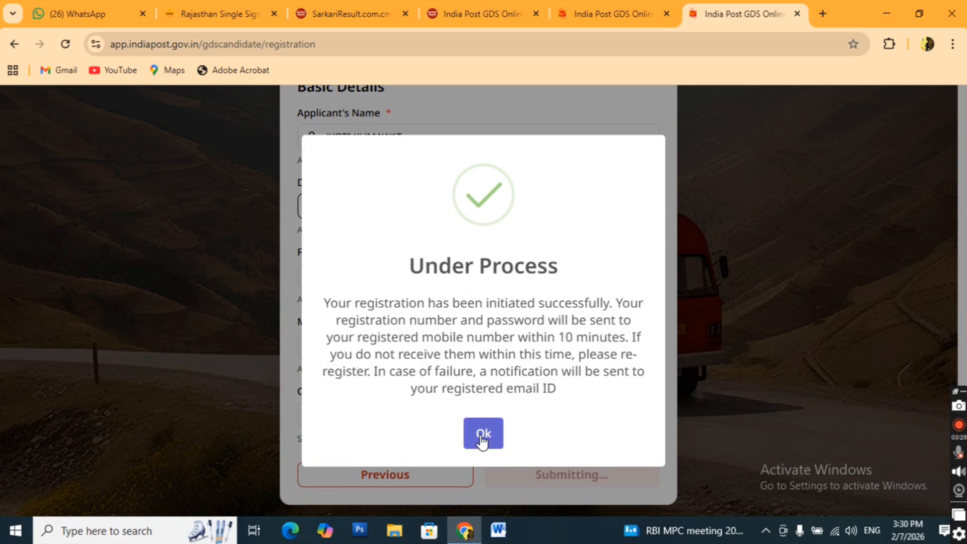
Acknowledge the Under Process notice and continue through Candidate Login to the login form.
left_click(482, 437)
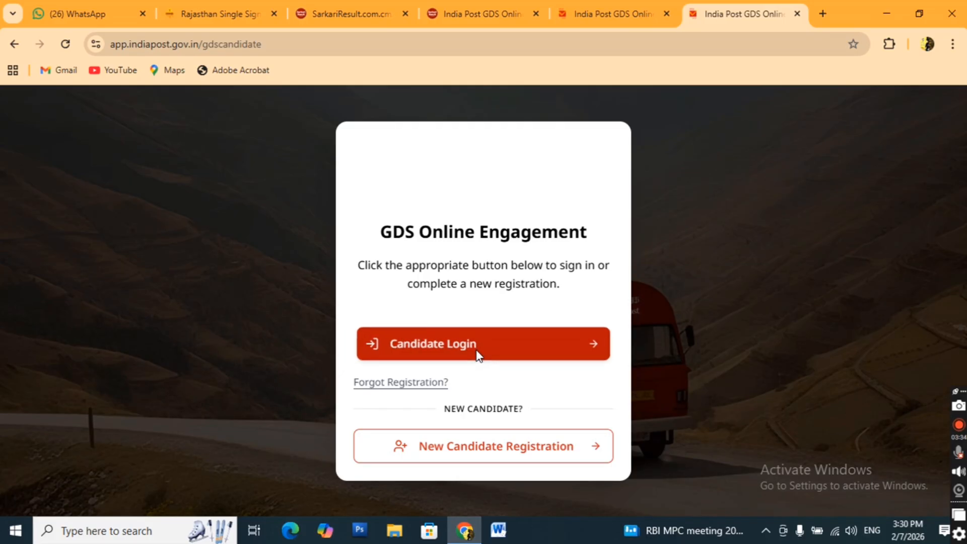
left_click(476, 352)
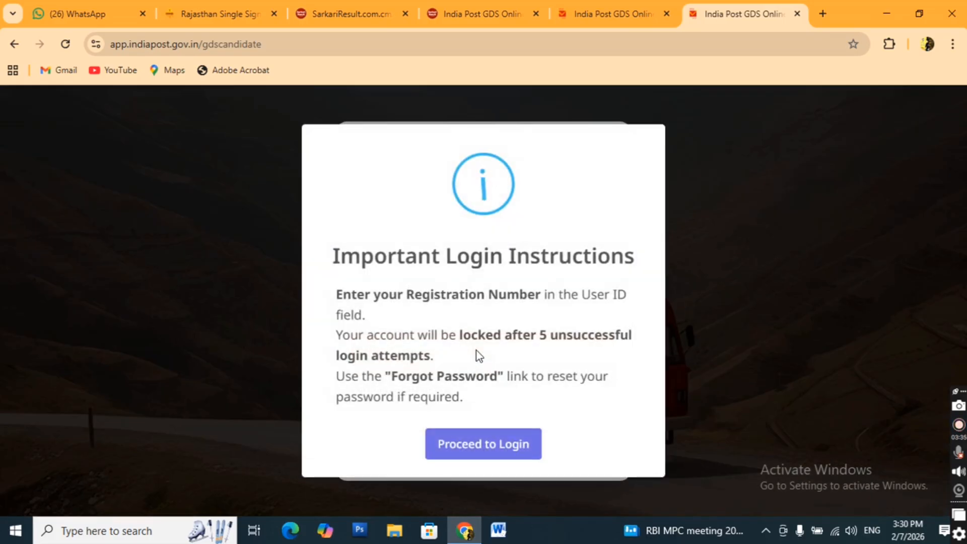
left_click(485, 445)
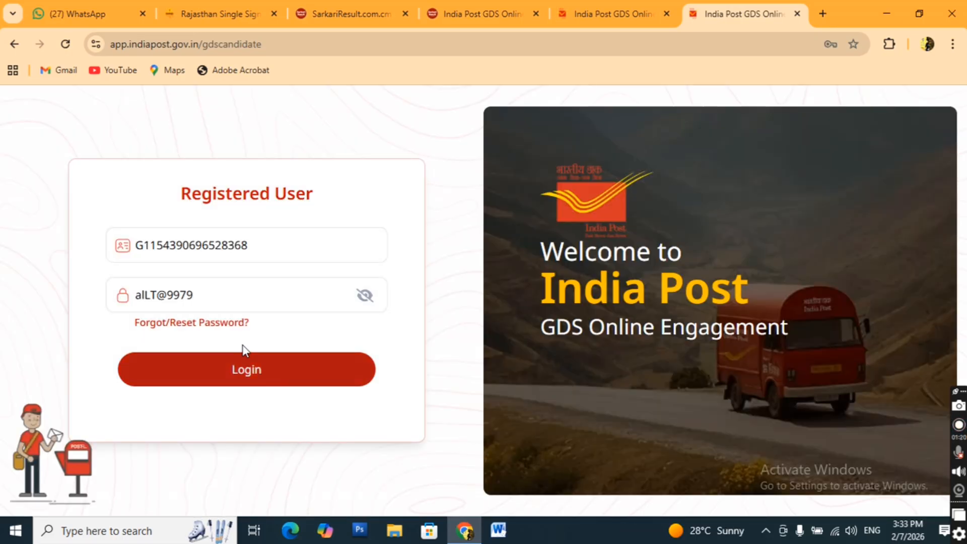
Through Forgot/Reset Password, enter the registration User ID and verify the OTP sent for it.
left_click(212, 326)
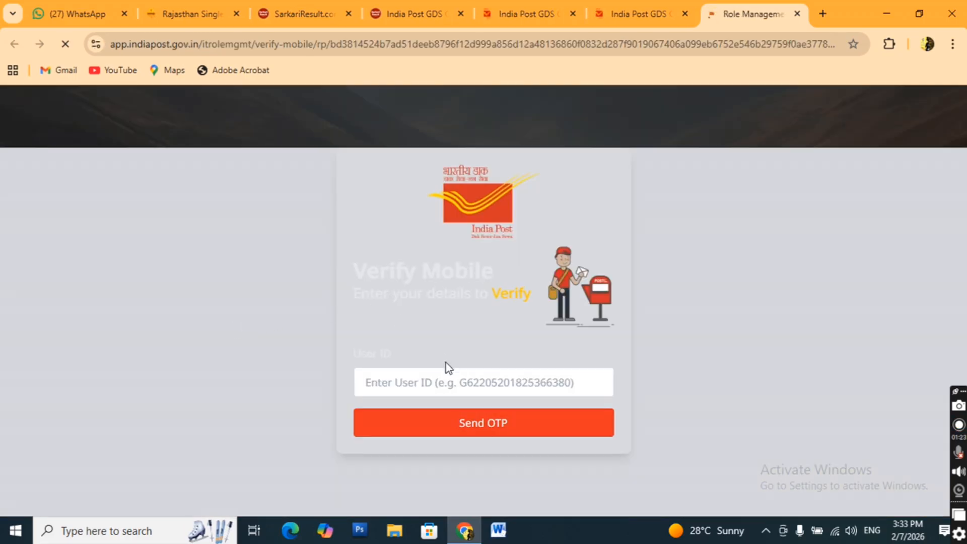
left_click(456, 390)
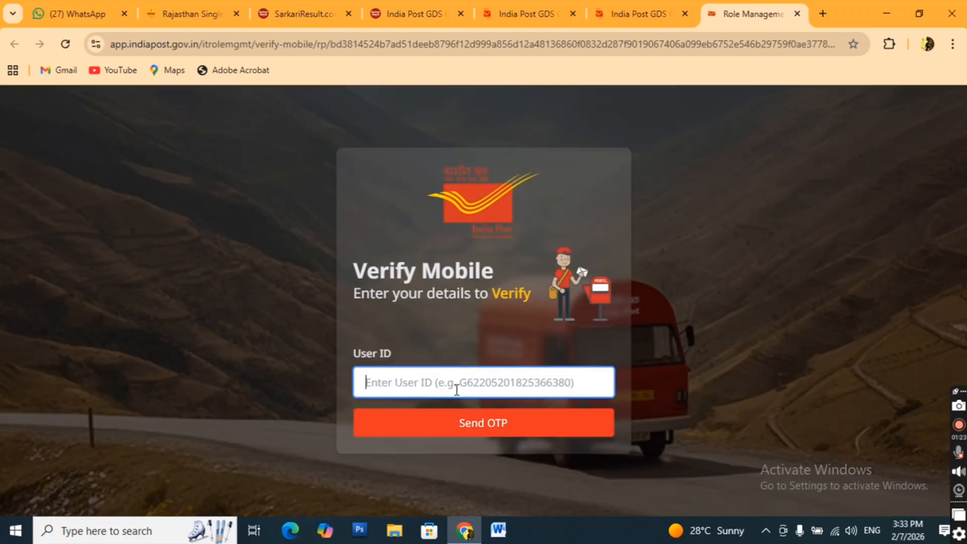
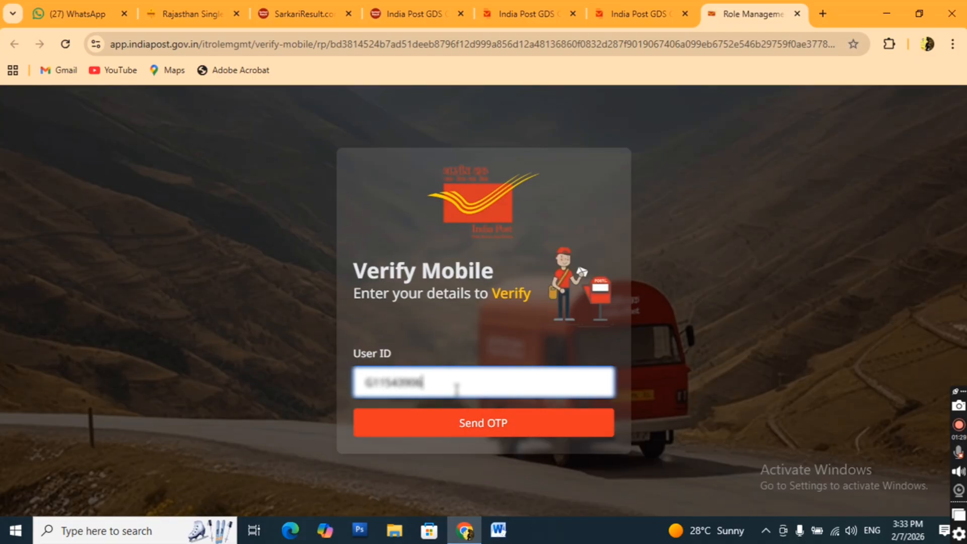
left_click(516, 425)
left_click(396, 355)
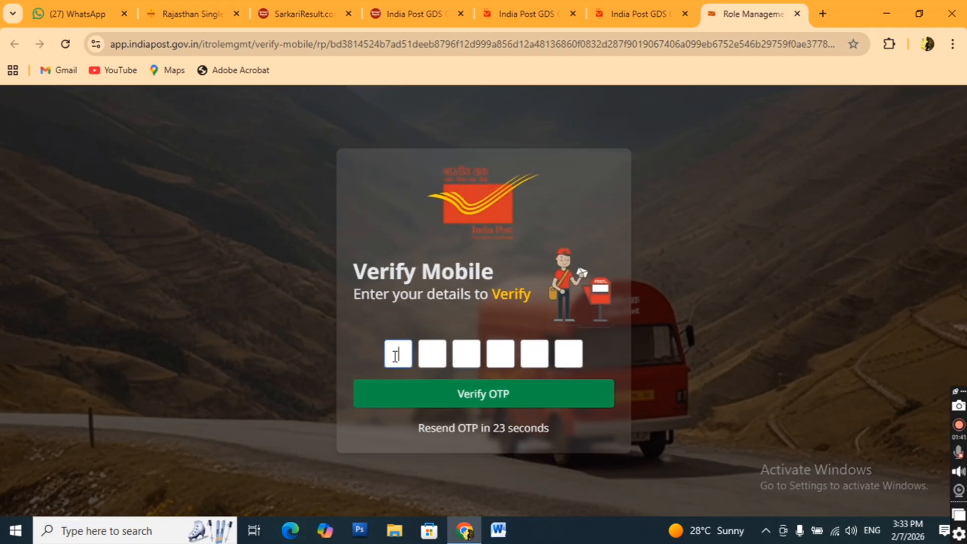
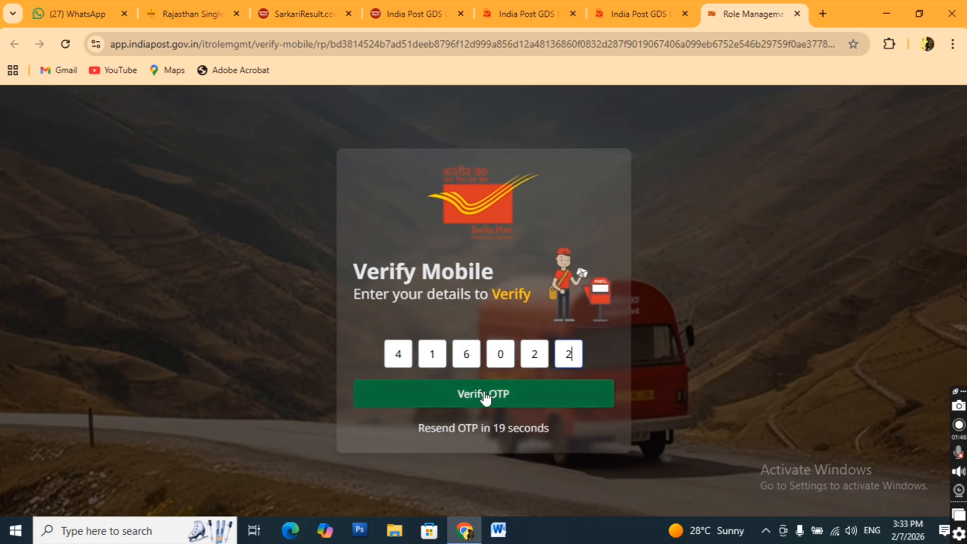
left_click(484, 395)
Enter the new password in both fields and reveal both to confirm they match.
left_click(456, 379)
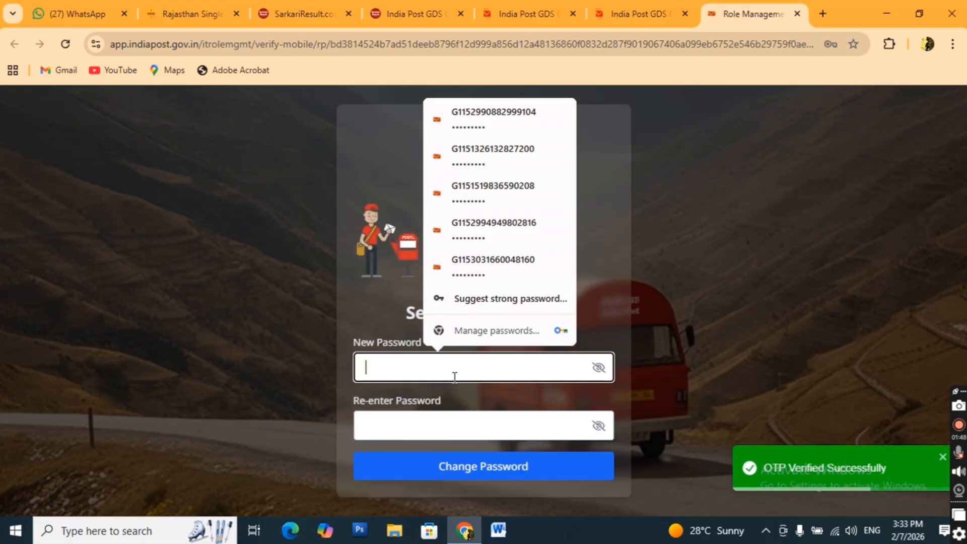
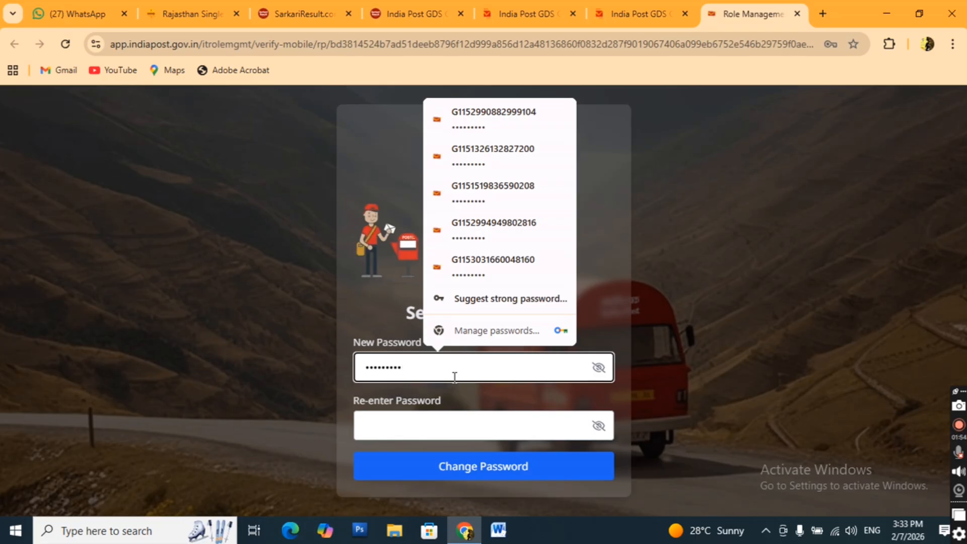
left_click(458, 425)
type("A")
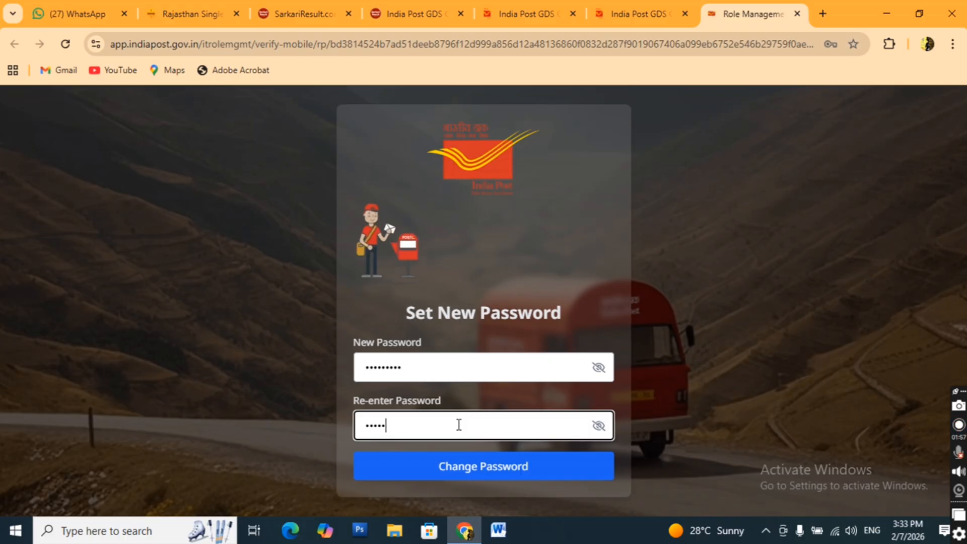
type("•••••••")
left_click(598, 367)
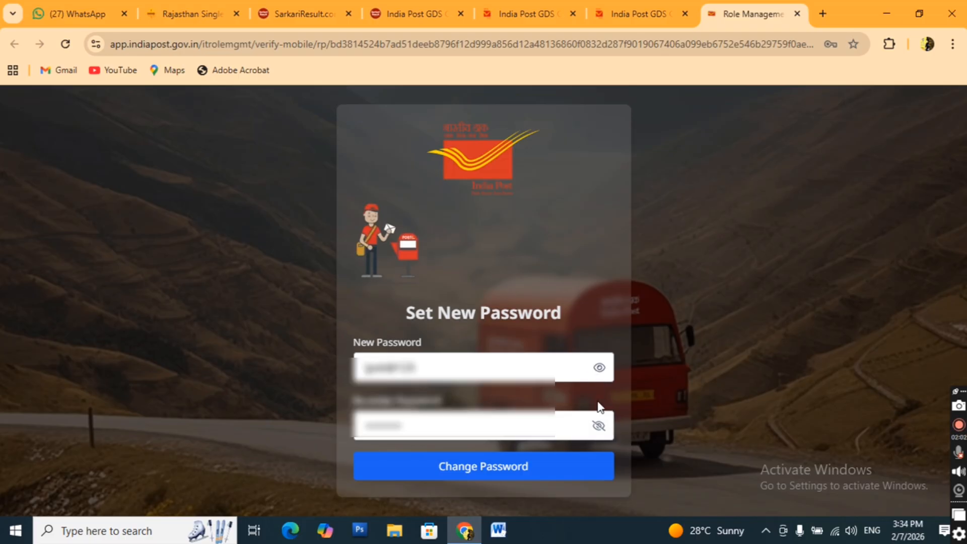
left_click(599, 427)
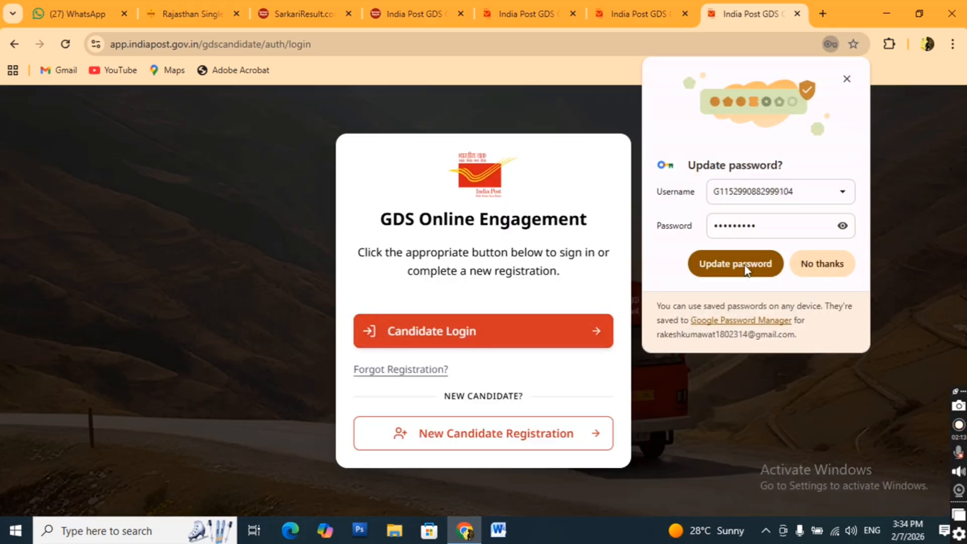
Dismiss Chrome's password prompt and get through Candidate Login to the login form.
left_click(735, 263)
left_click(465, 344)
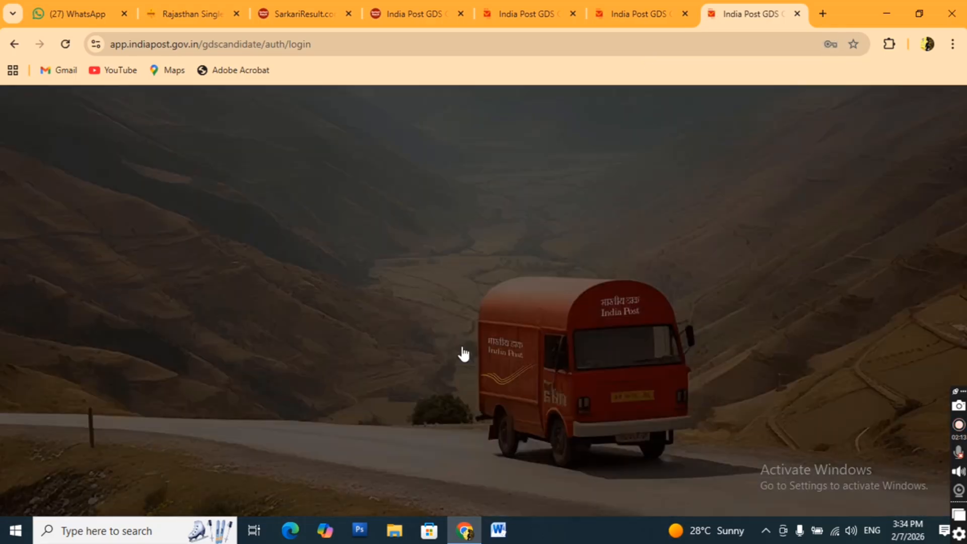
left_click(475, 334)
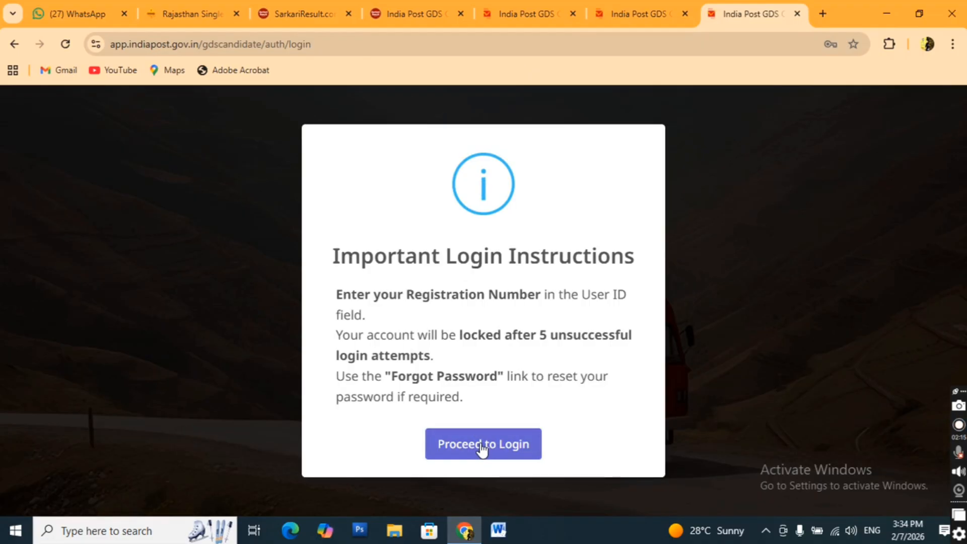
left_click(482, 448)
Log in with the registration number and new password, then enter the six-digit SMS OTP.
left_click(259, 253)
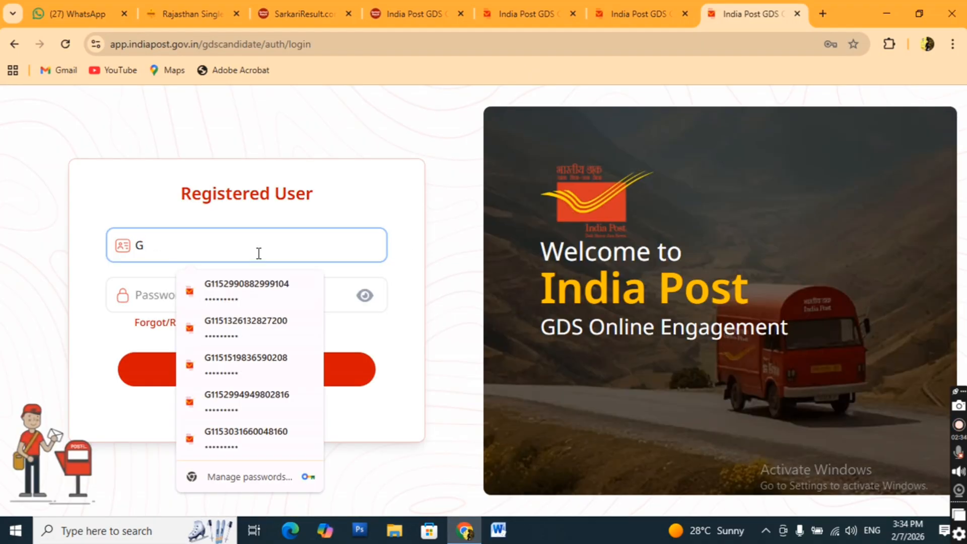
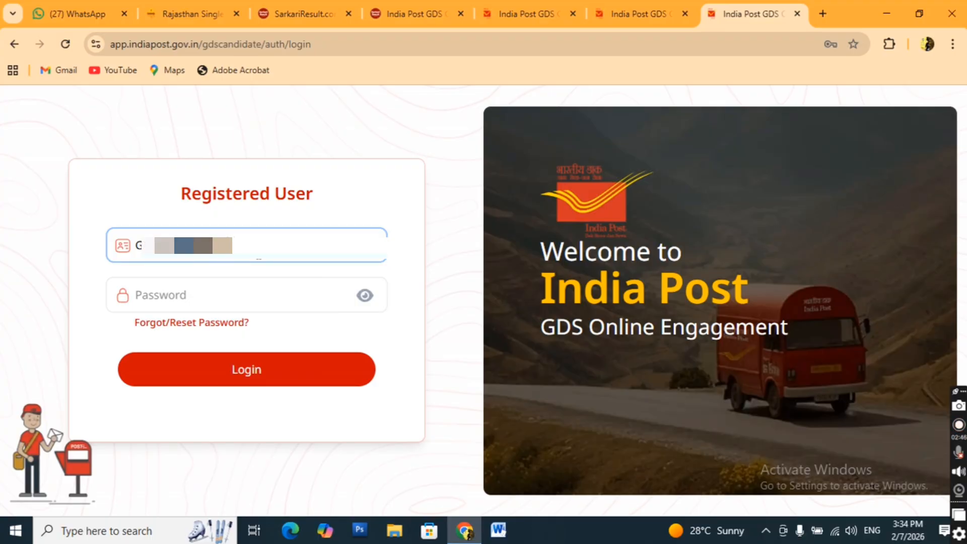
left_click(273, 302)
type("a")
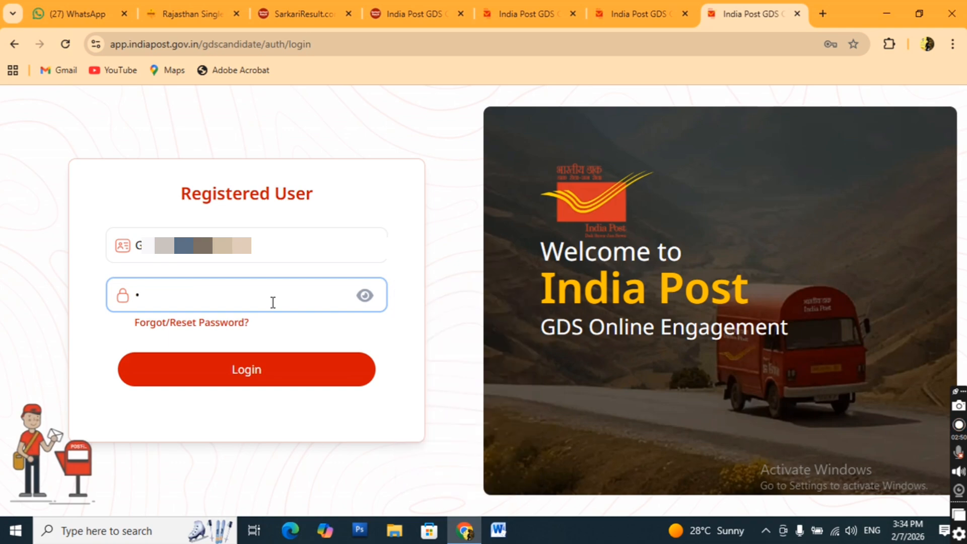
type("••••••••")
left_click(267, 361)
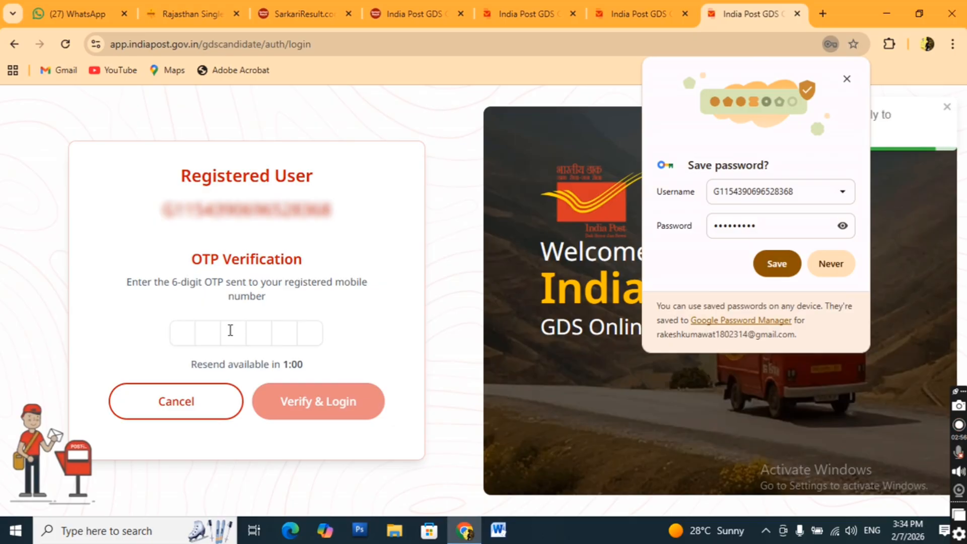
left_click(186, 333)
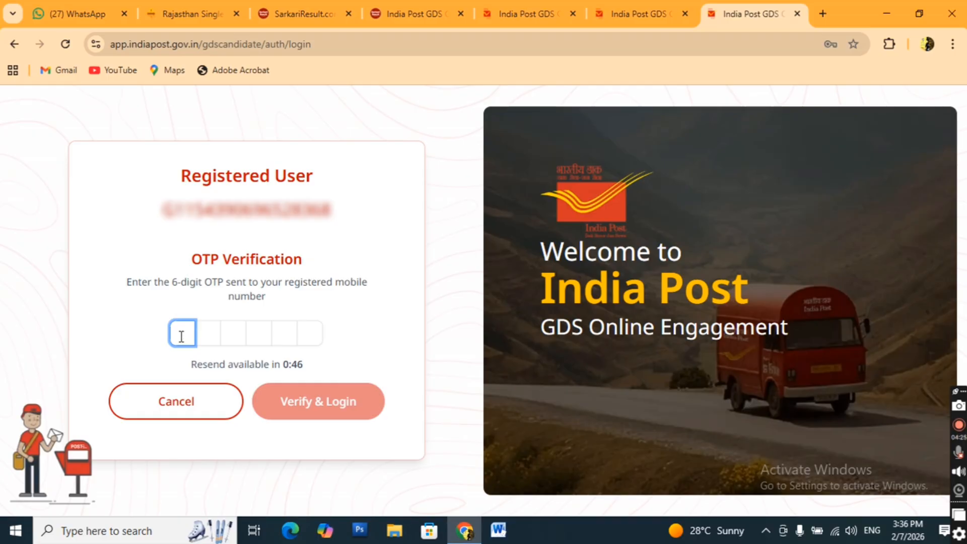
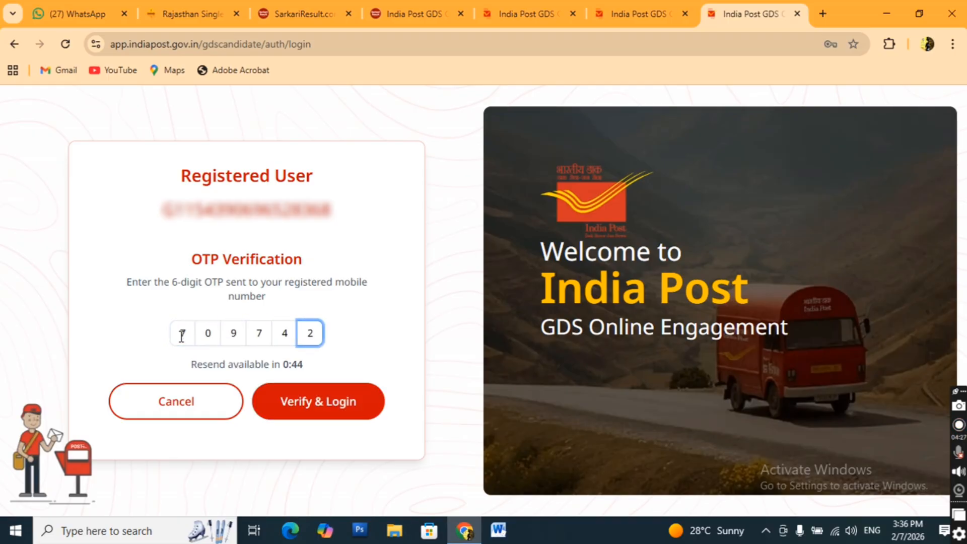
Complete Verify & Login, then choose Apply Online under the dashboard's Quick Access Modules.
left_click(301, 398)
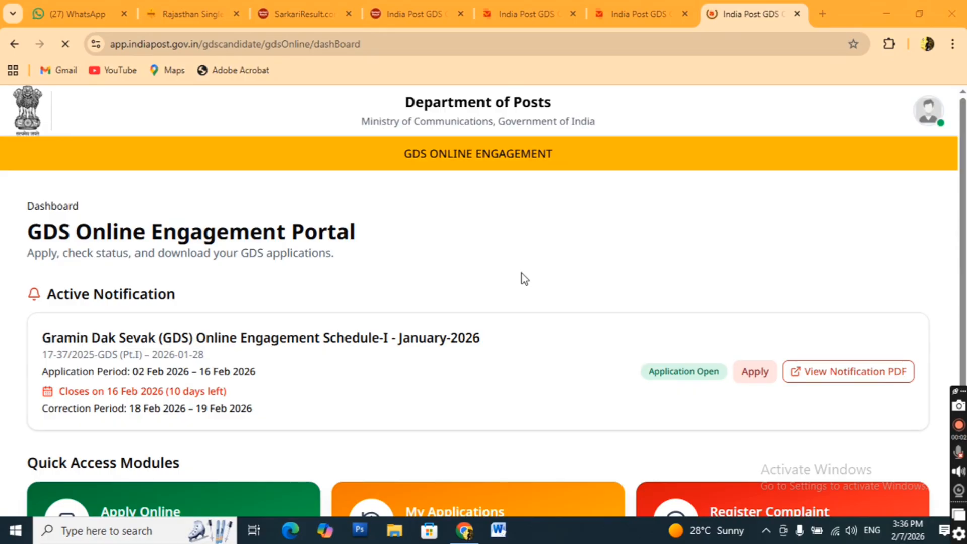
scroll(522, 273, "down", 3)
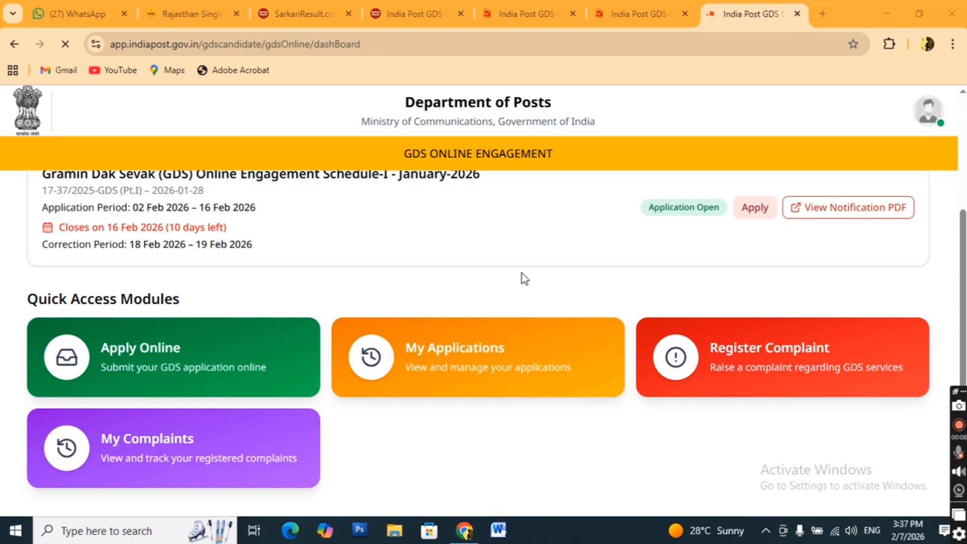
left_click(753, 212)
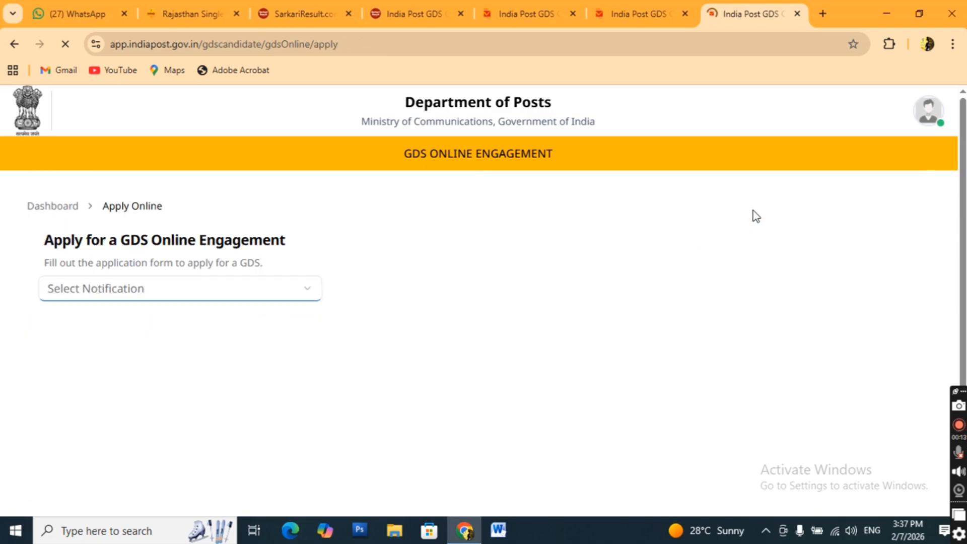
Select the GDS Schedule-I January-2026 notification and set marital status to Single.
left_click(208, 290)
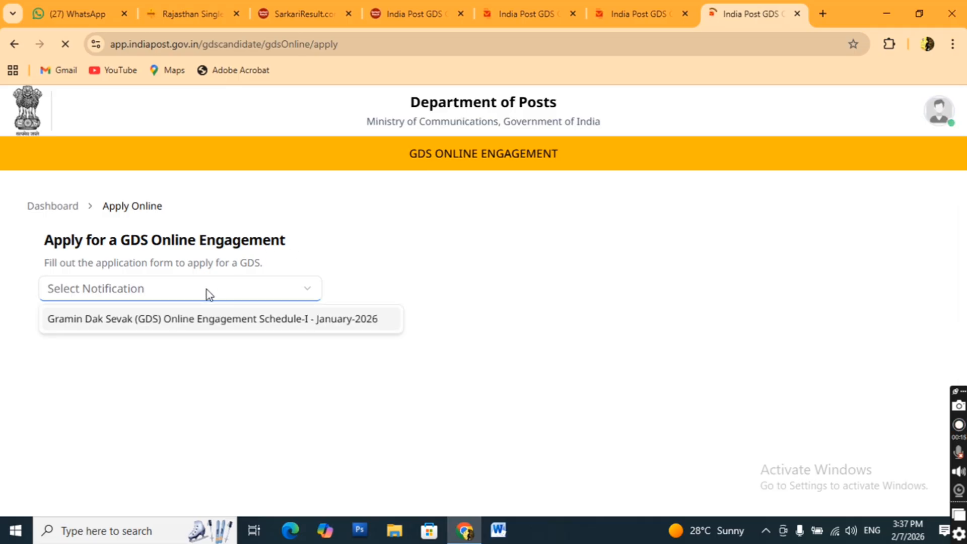
left_click(208, 321)
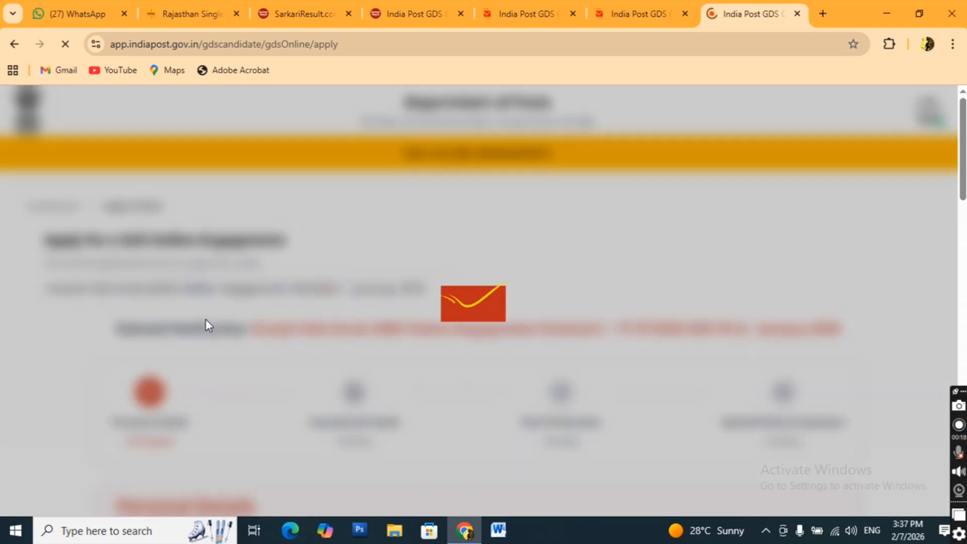
scroll(533, 268, "down", 4)
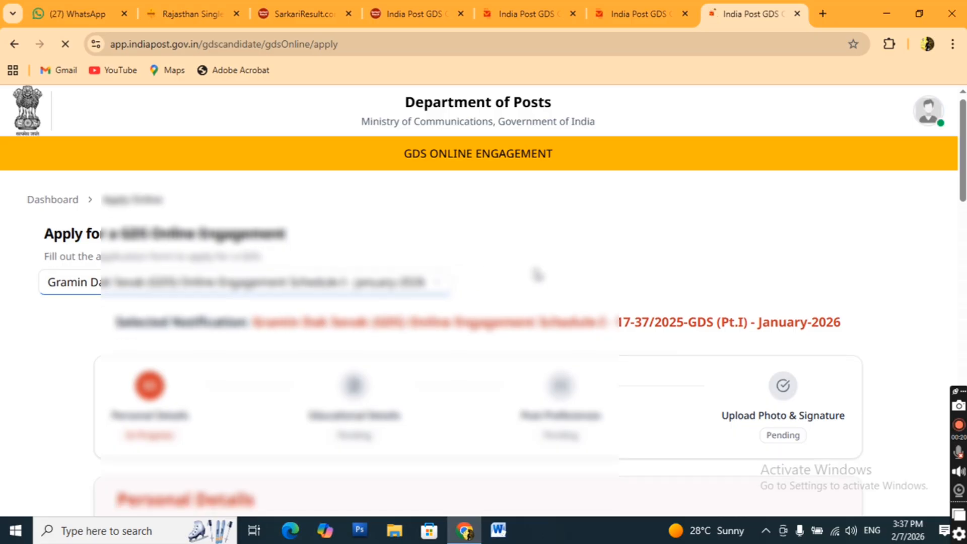
scroll(537, 275, "down", 2)
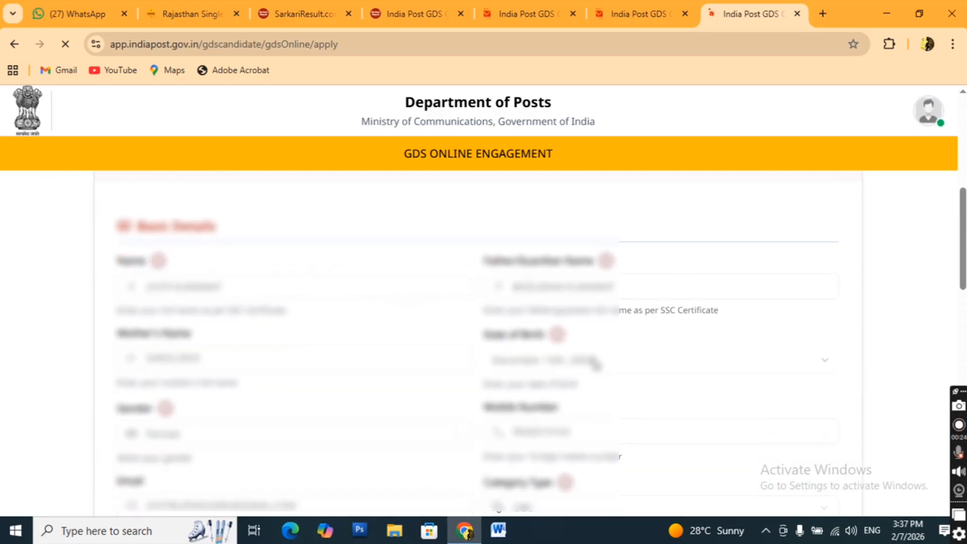
scroll(594, 364, "down", 2)
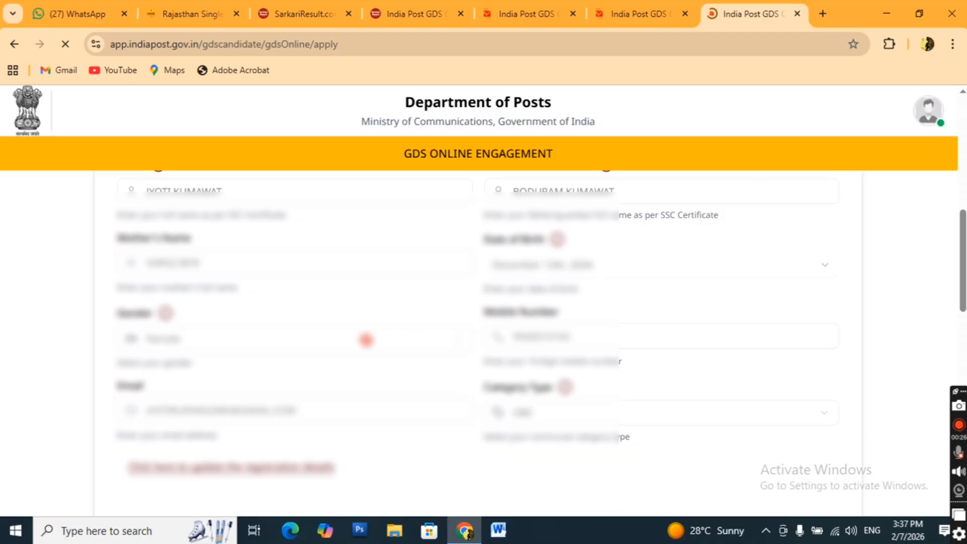
scroll(366, 340, "down", 2)
scroll(399, 331, "down", 3)
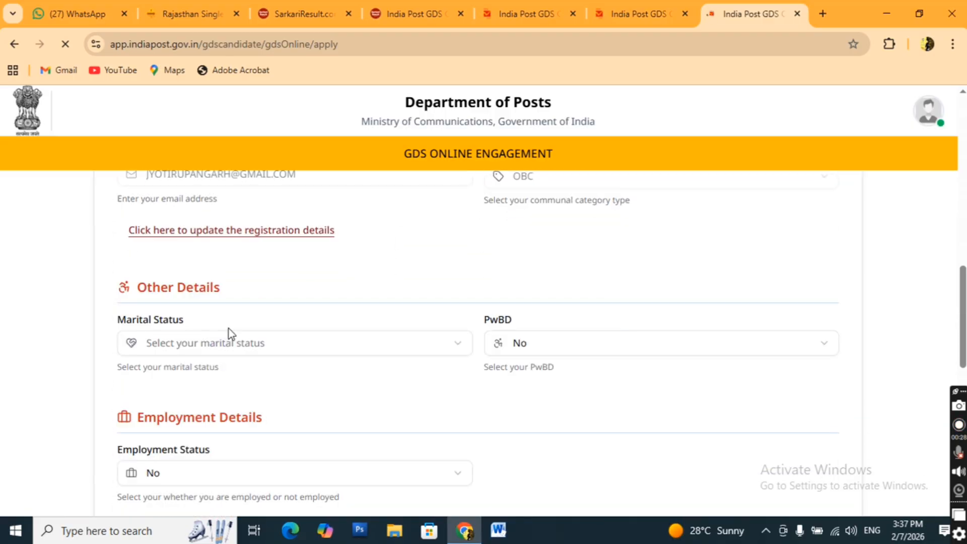
scroll(251, 252, "down", 3)
scroll(252, 247, "up", 2)
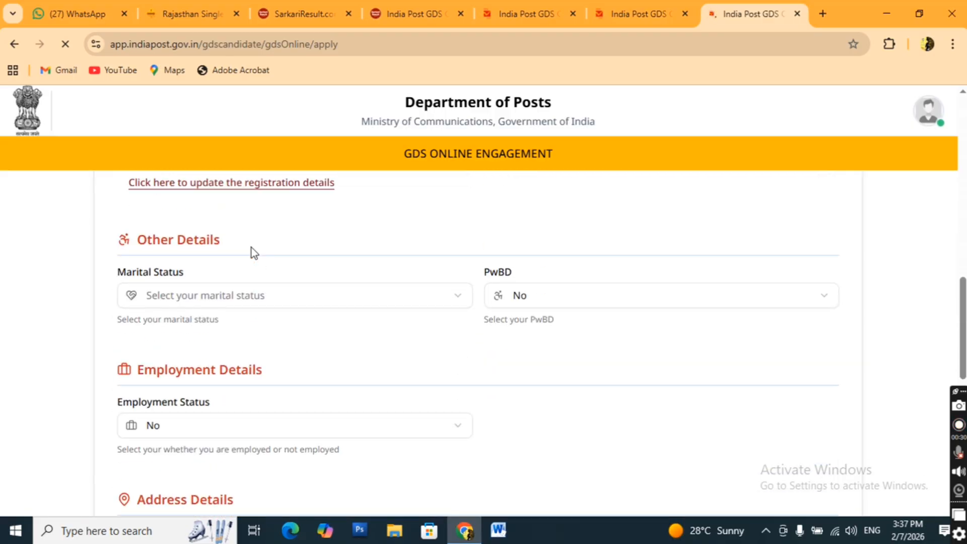
left_click(255, 301)
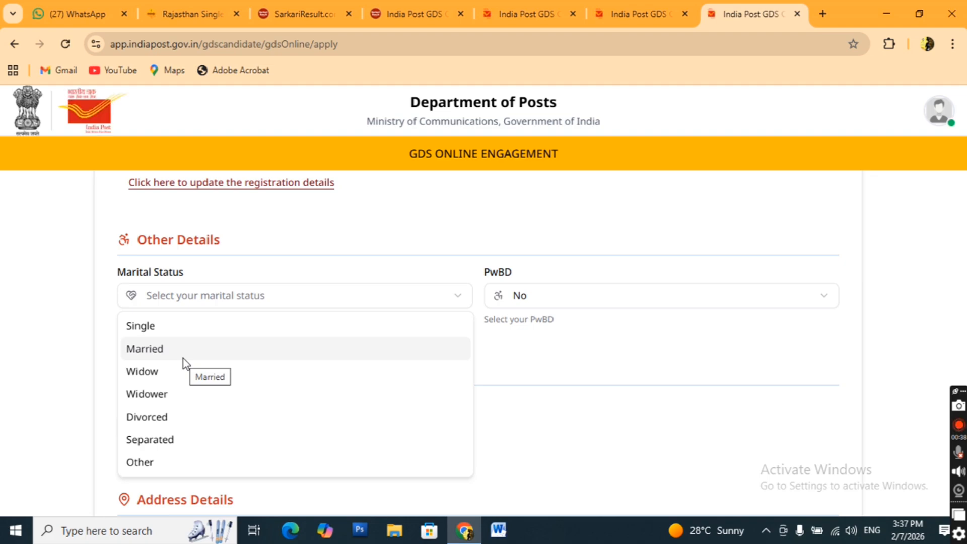
left_click(189, 327)
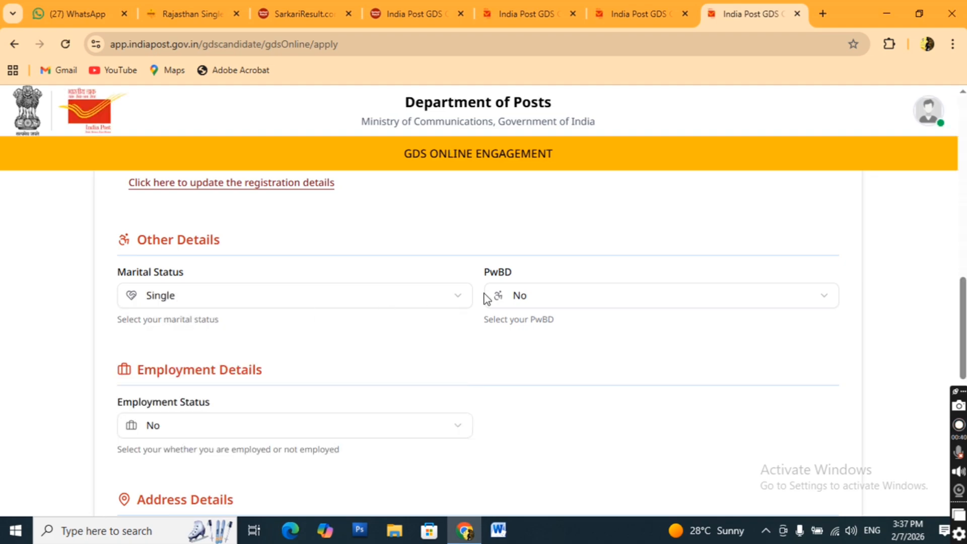
scroll(388, 355, "down", 2)
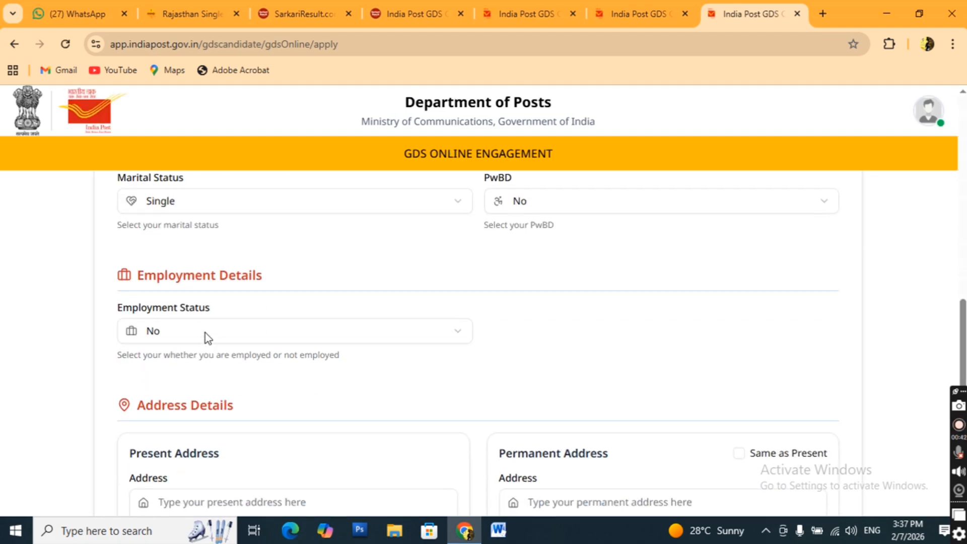
scroll(204, 332, "down", 4)
left_click(213, 317)
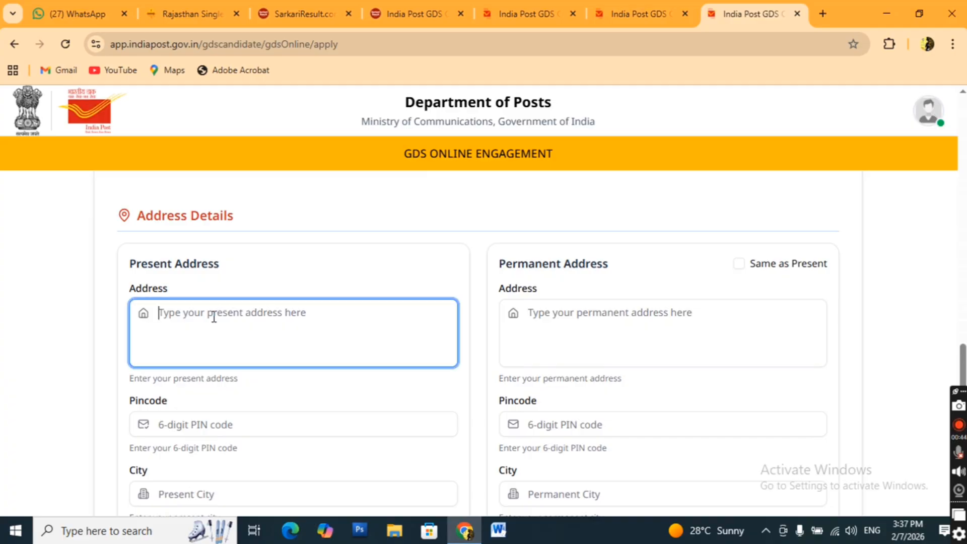
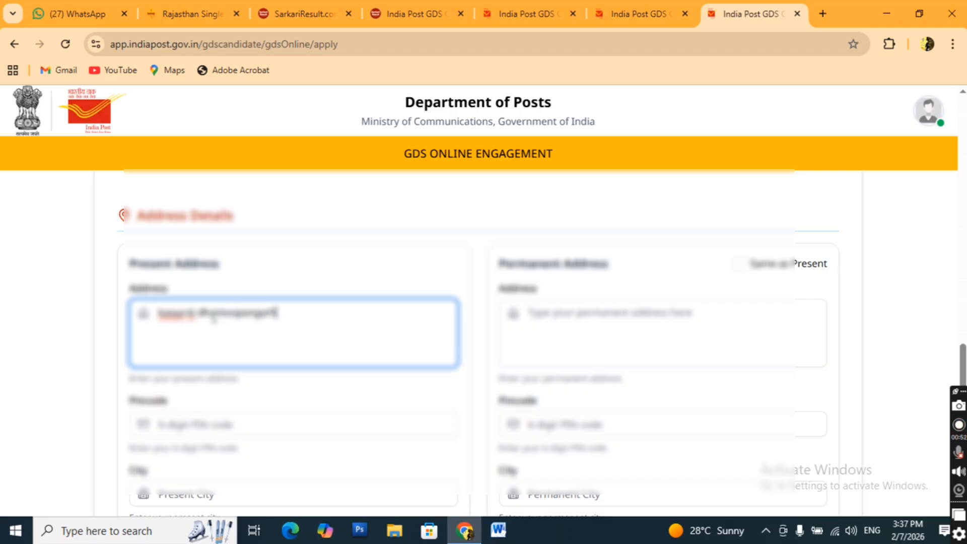
scroll(217, 293, "down", 1)
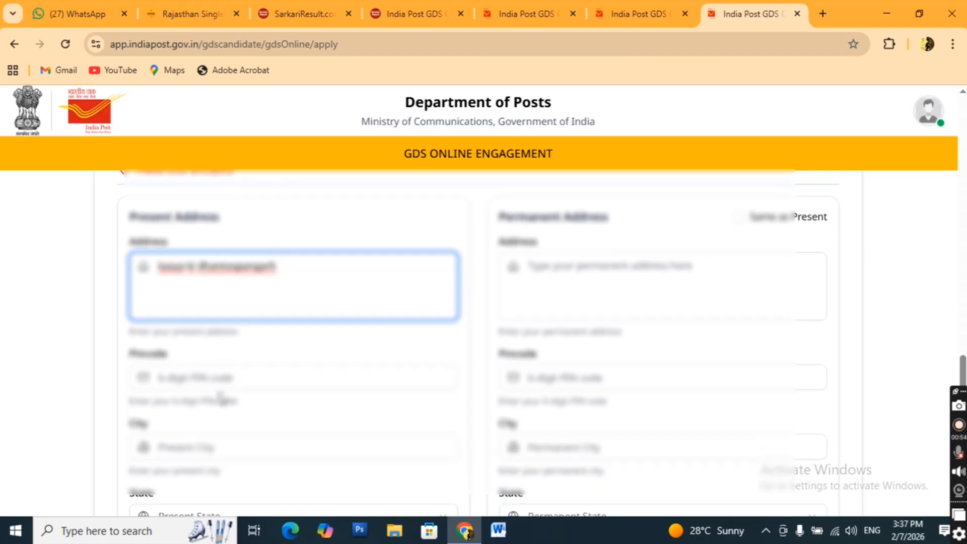
left_click(225, 378)
type("345814")
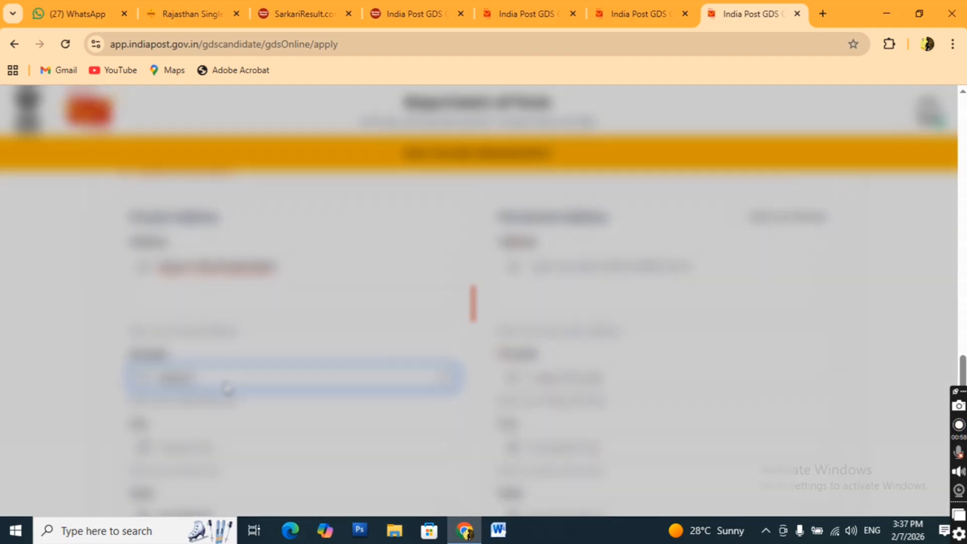
Replace the auto-filled present city with the correct city name, fixing a typo.
scroll(250, 365, "down", 1)
scroll(252, 364, "down", 3)
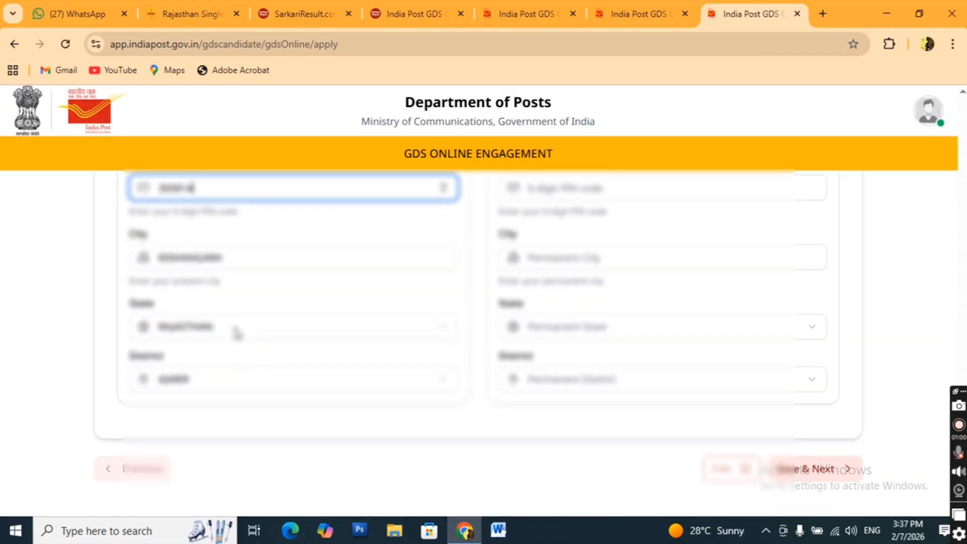
left_click(246, 257)
key("BackSpace")
key("BackSpace")
key("BackSpace")
key("BackSpace")
key("BackSpace")
key("BackSpace")
key("BackSpace")
key("BackSpace")
key("BackSpace")
key("BackSpace")
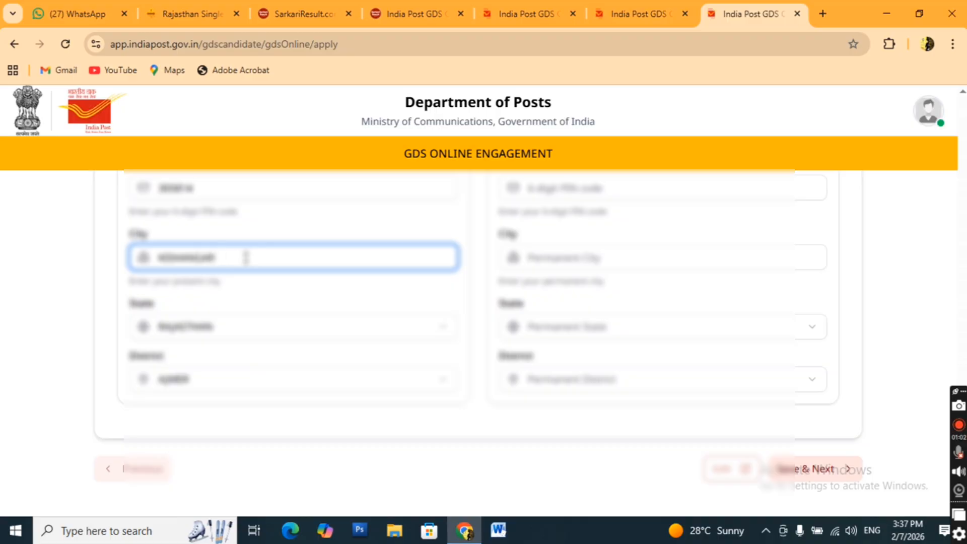
type("rupangarh")
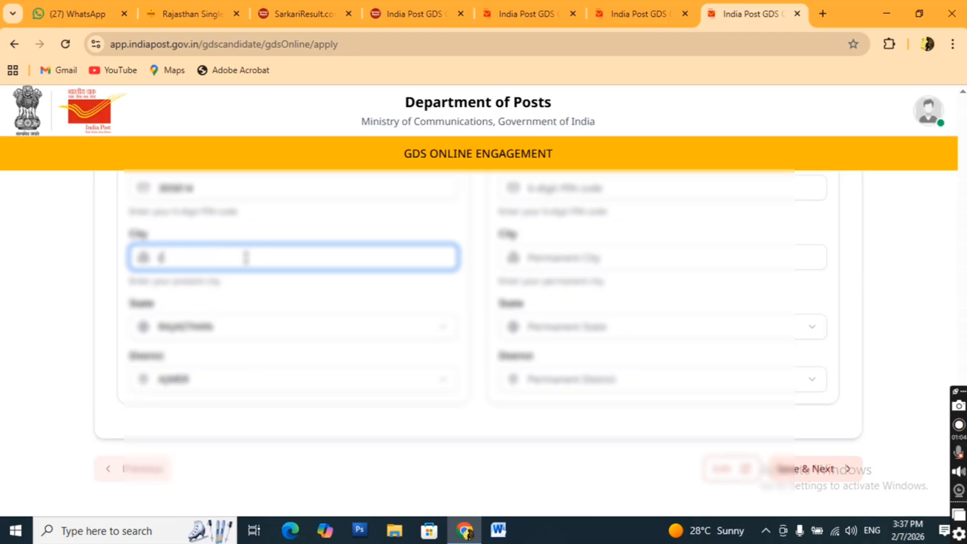
type("y")
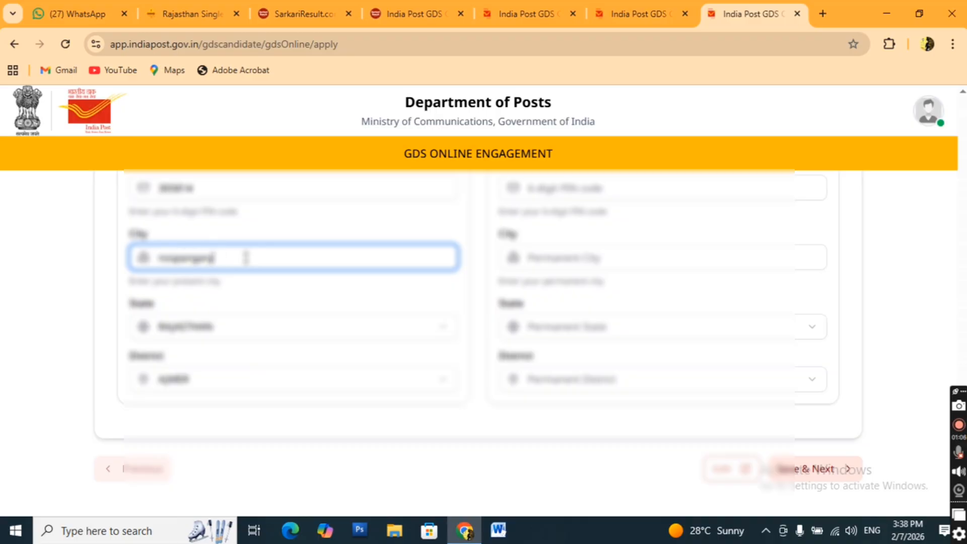
key("BackSpace")
type("h")
Copy the present address to the permanent address and save the personal details.
scroll(245, 254, "up", 1)
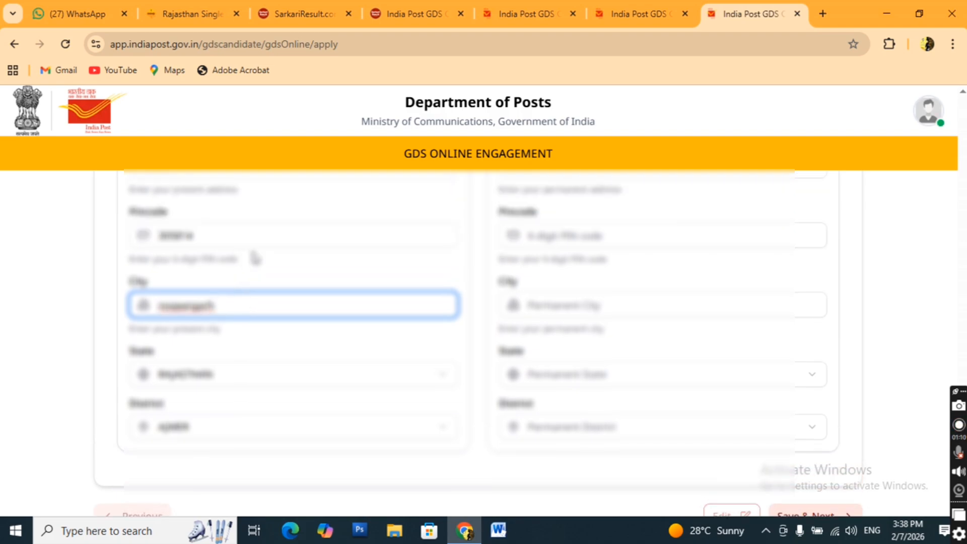
scroll(255, 259, "up", 3)
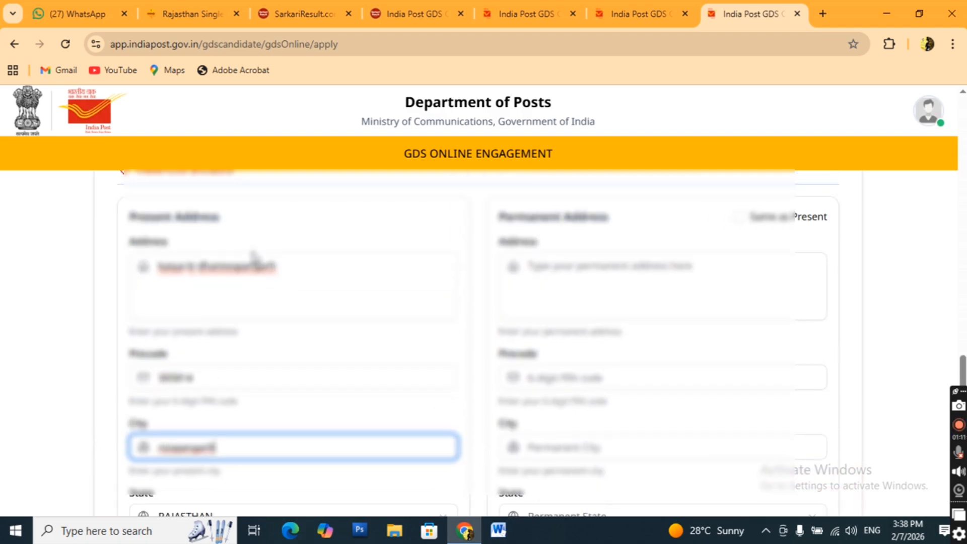
left_click(740, 217)
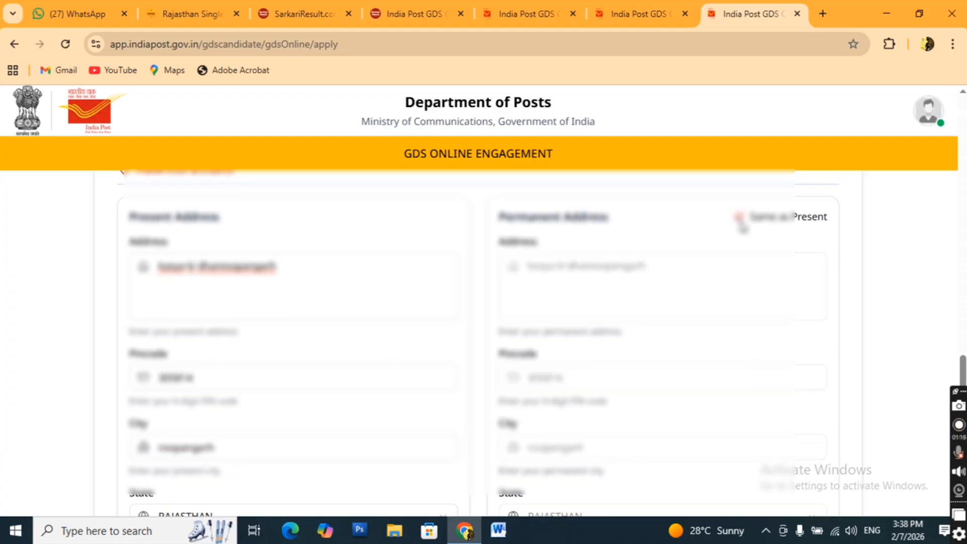
scroll(740, 258, "down", 4)
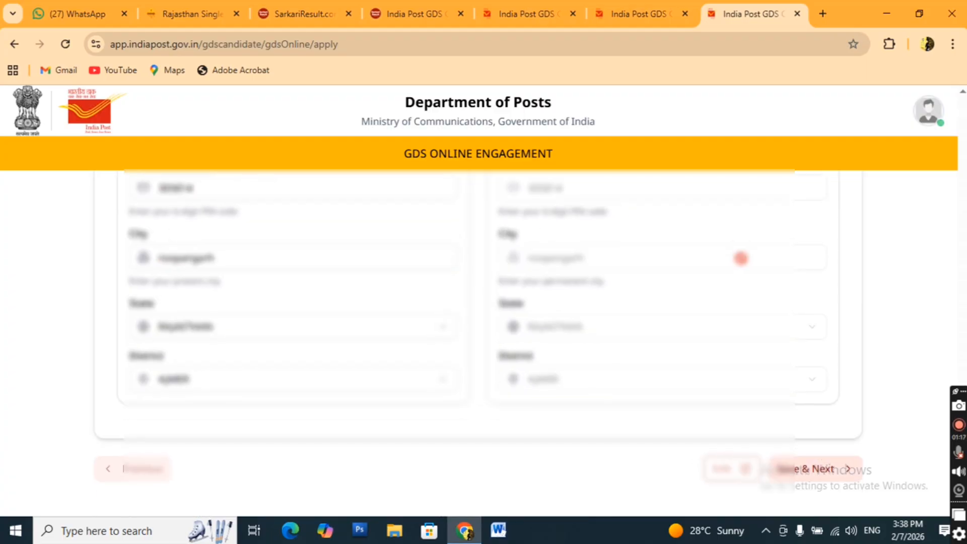
left_click(827, 464)
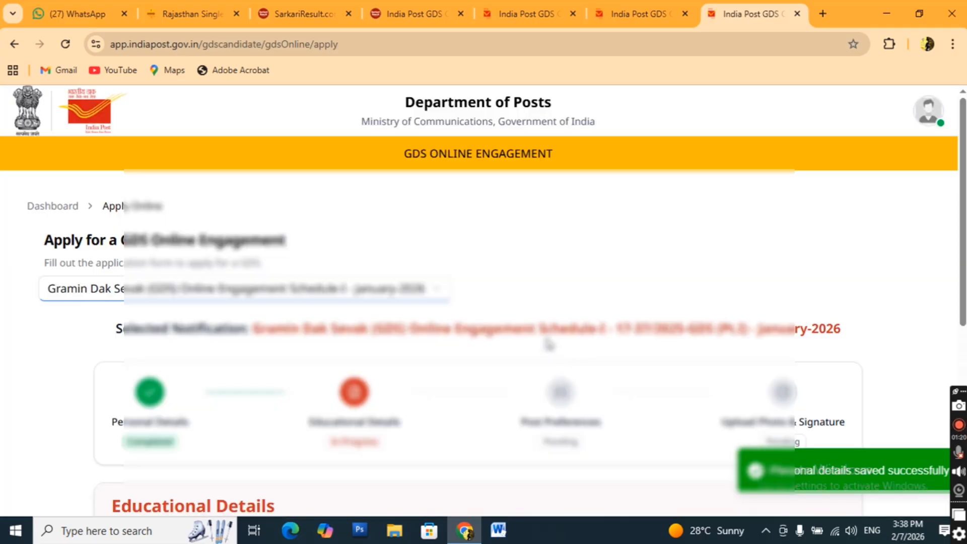
Set SSC circle to Rajasthan Circle, passing year 2021, the Rajasthan board at Ajmer, and enter the memo number.
scroll(514, 315, "down", 6)
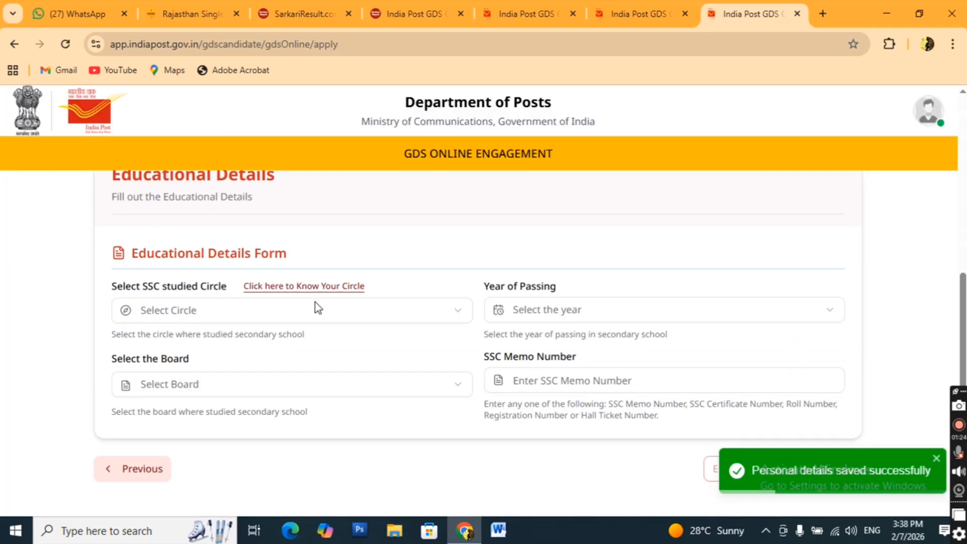
left_click(315, 304)
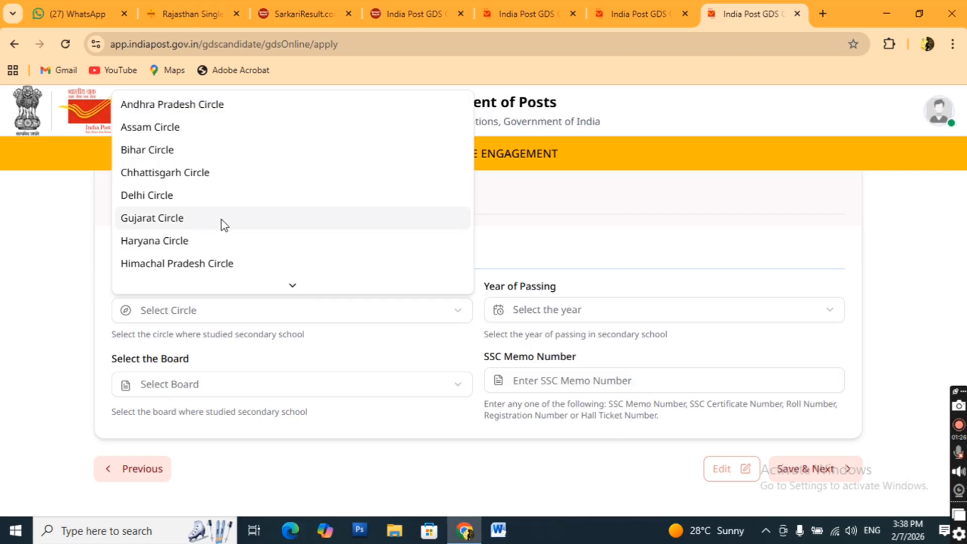
scroll(218, 193, "down", 6)
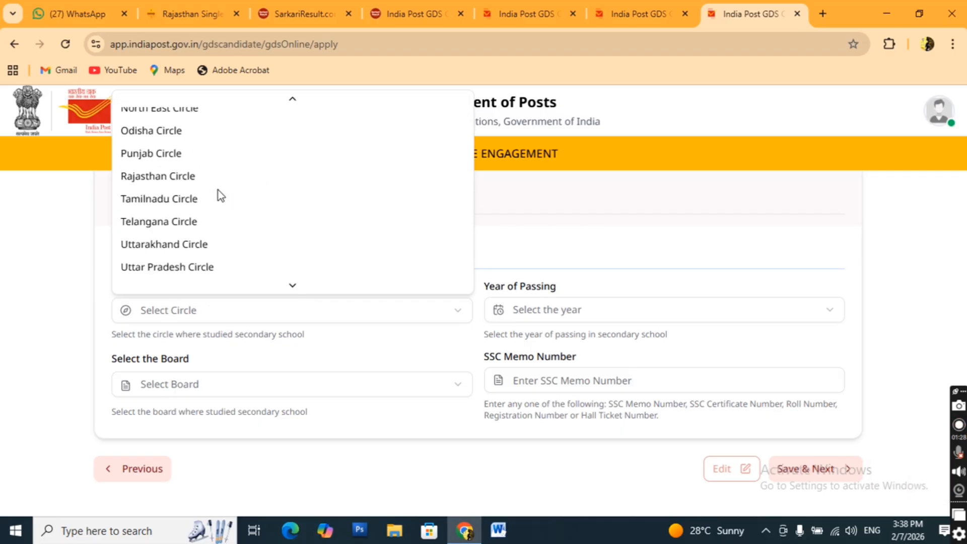
left_click(192, 177)
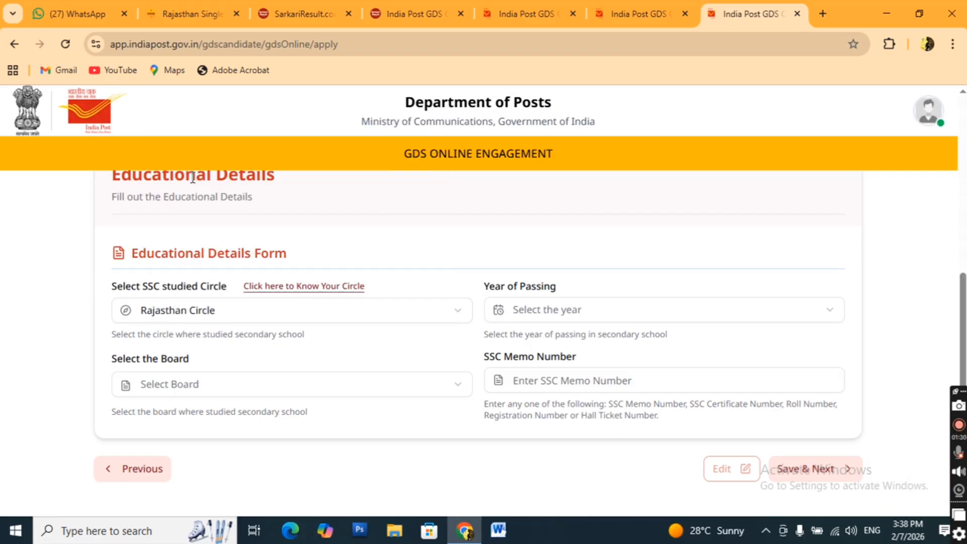
left_click(551, 312)
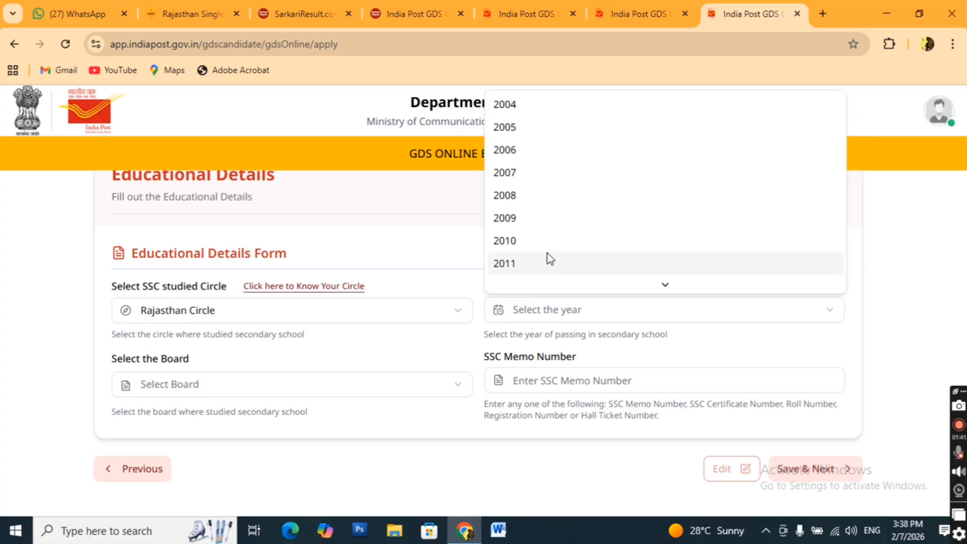
scroll(545, 191, "down", 5)
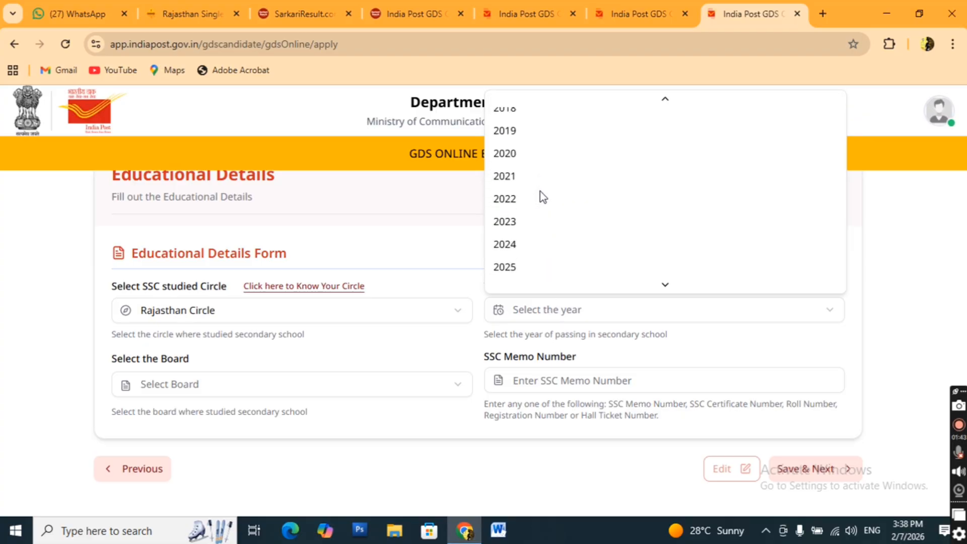
left_click(520, 177)
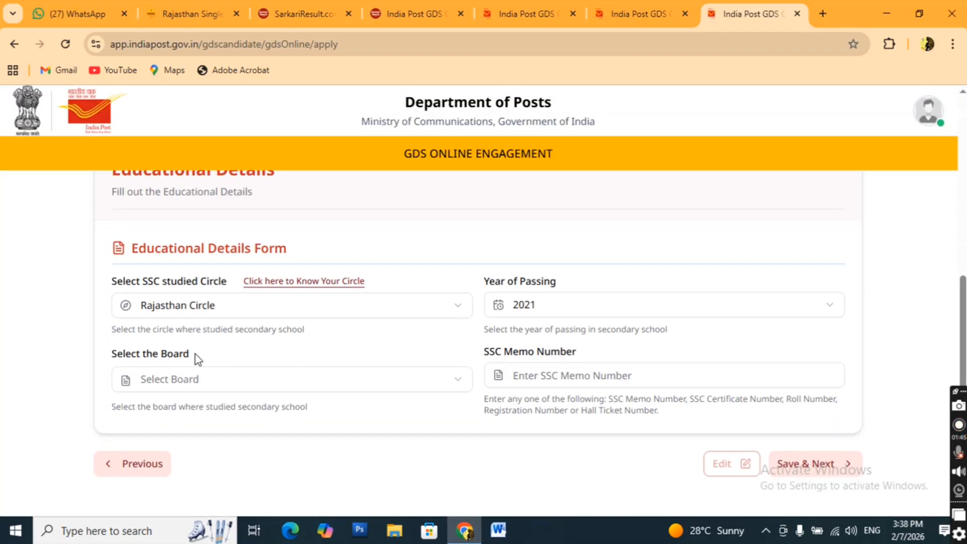
left_click(202, 379)
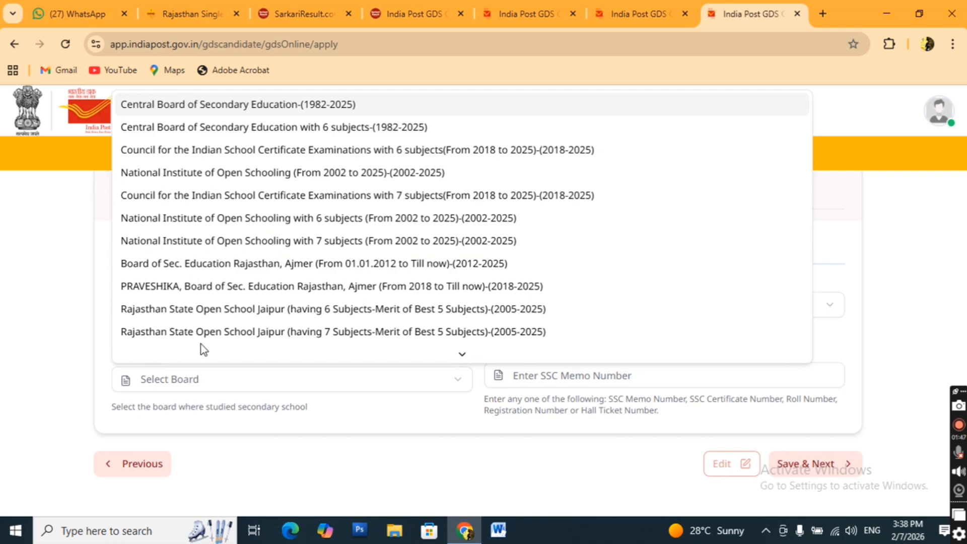
left_click(233, 264)
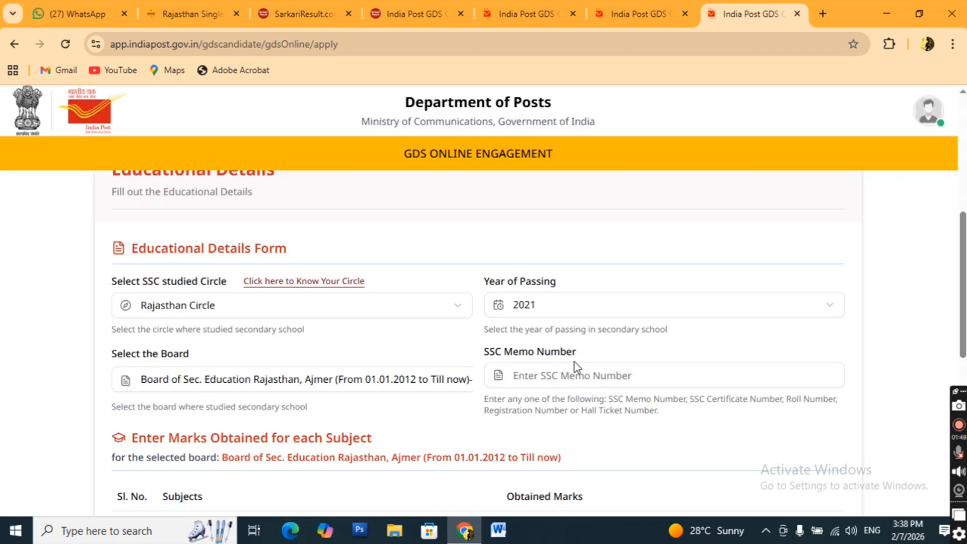
left_click(588, 375)
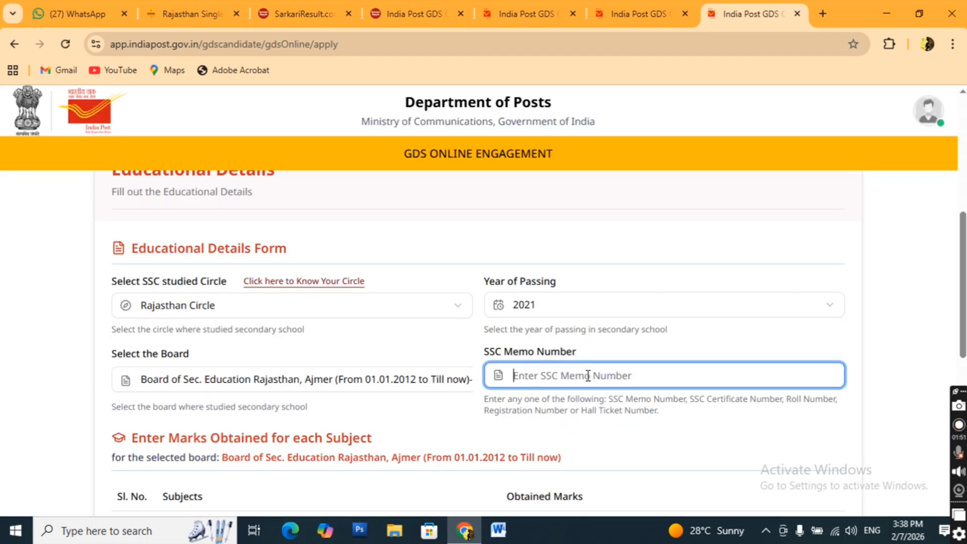
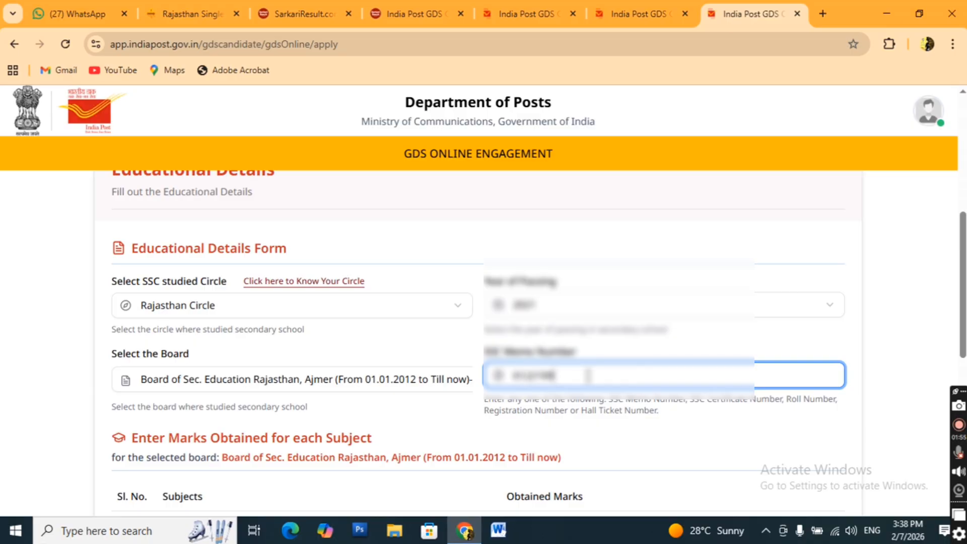
scroll(588, 388, "down", 2)
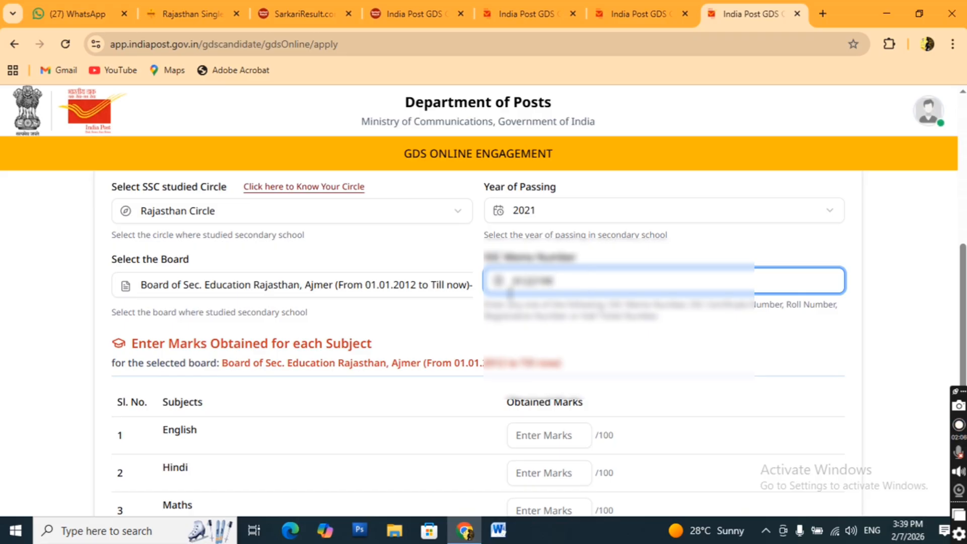
Enter 89 marks each for English, Hindi, Maths, Science and Social Science.
scroll(402, 341, "down", 3)
left_click(543, 293)
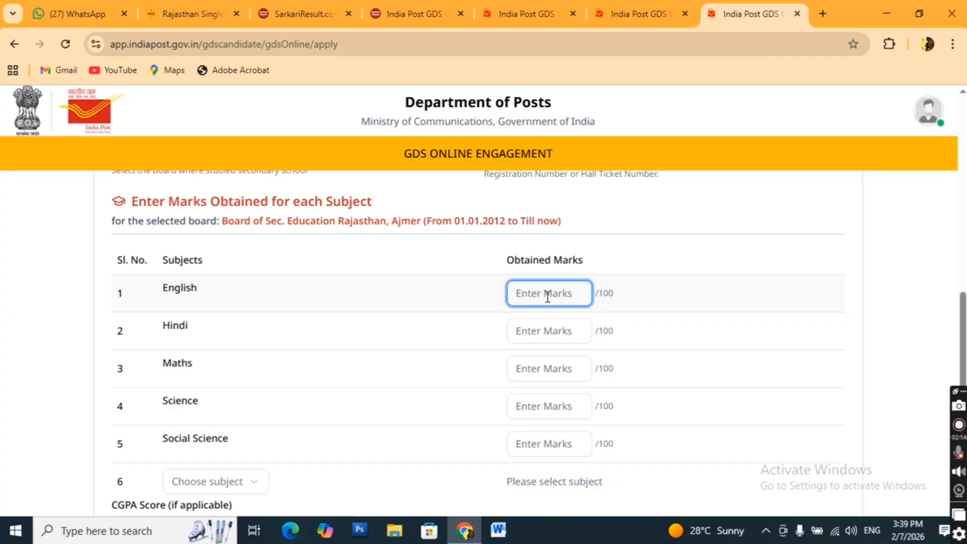
type("89")
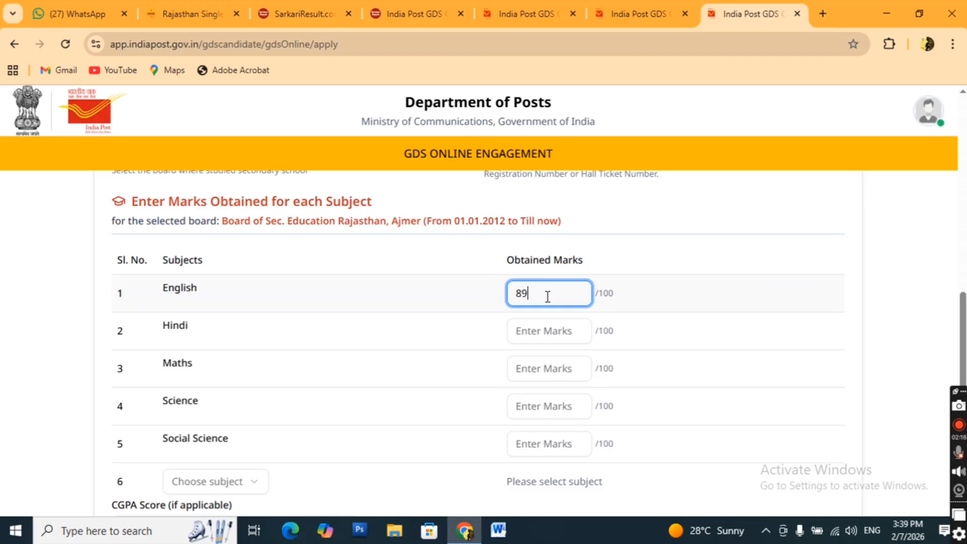
left_click(552, 334)
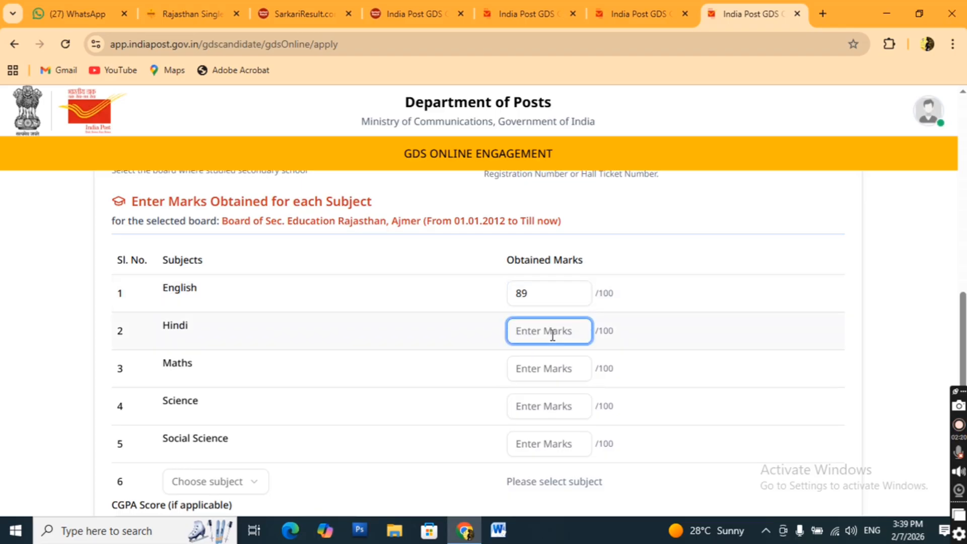
type("89")
left_click(550, 367)
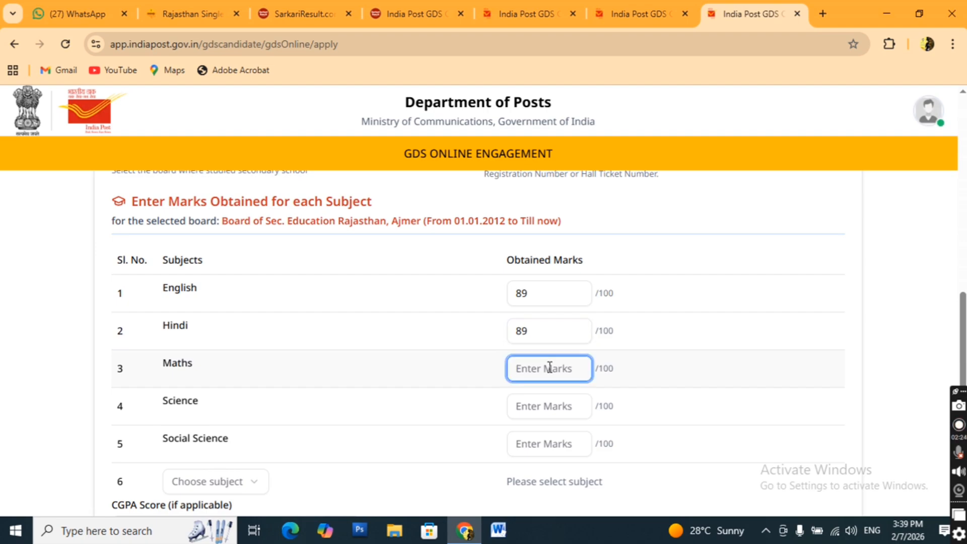
type("89")
left_click(531, 404)
type("89")
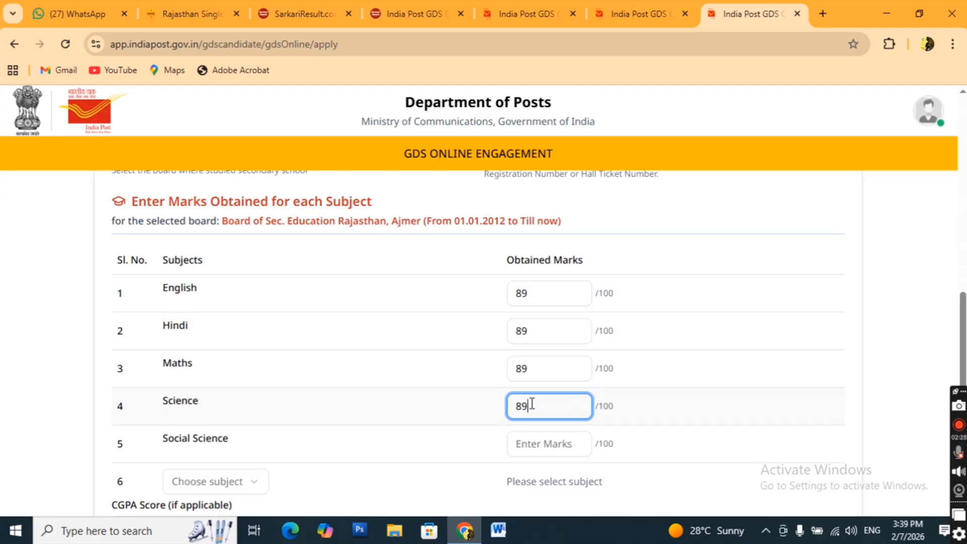
left_click(544, 442)
type("89")
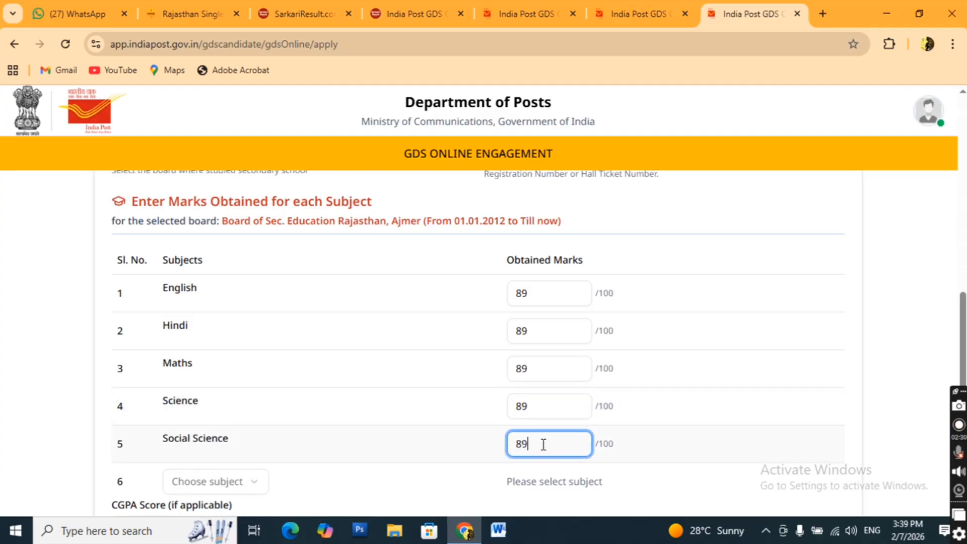
scroll(544, 445, "down", 1)
left_click(546, 429)
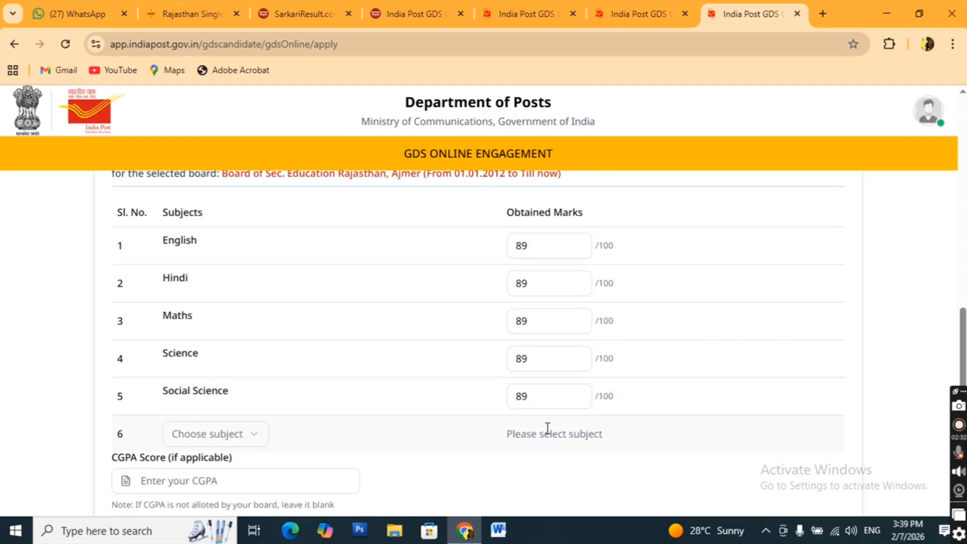
Add Third Language-Sanskrit as subject 6 with 89 marks and save the educational details.
left_click(216, 438)
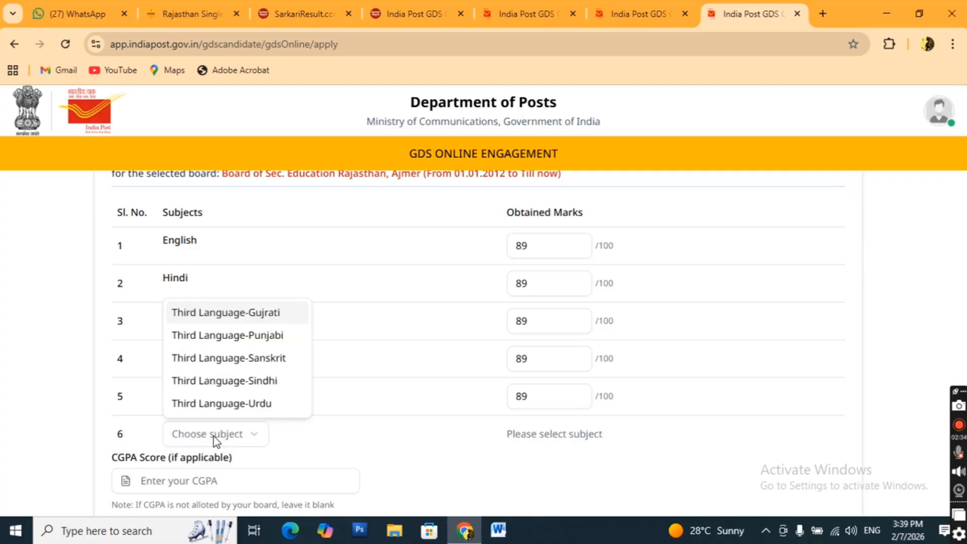
left_click(268, 362)
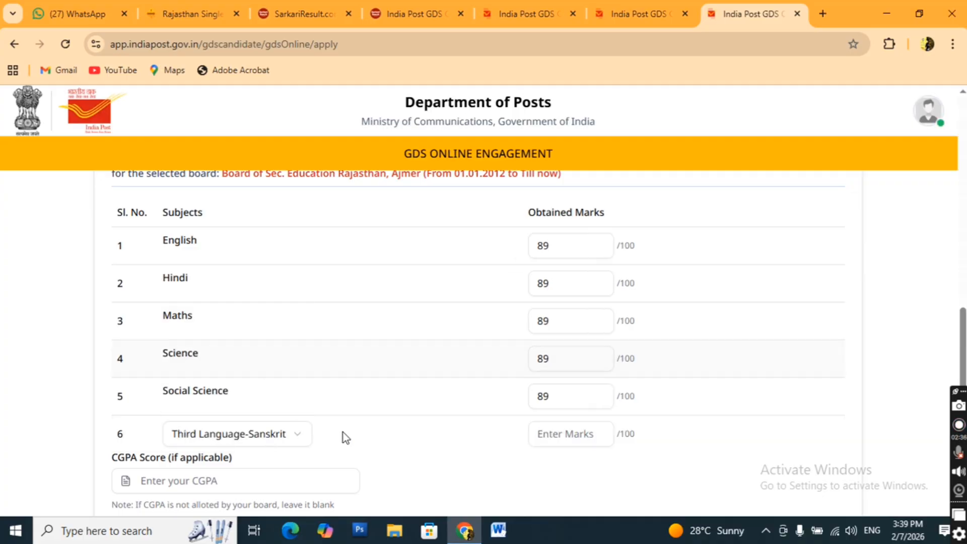
left_click(579, 436)
type("89")
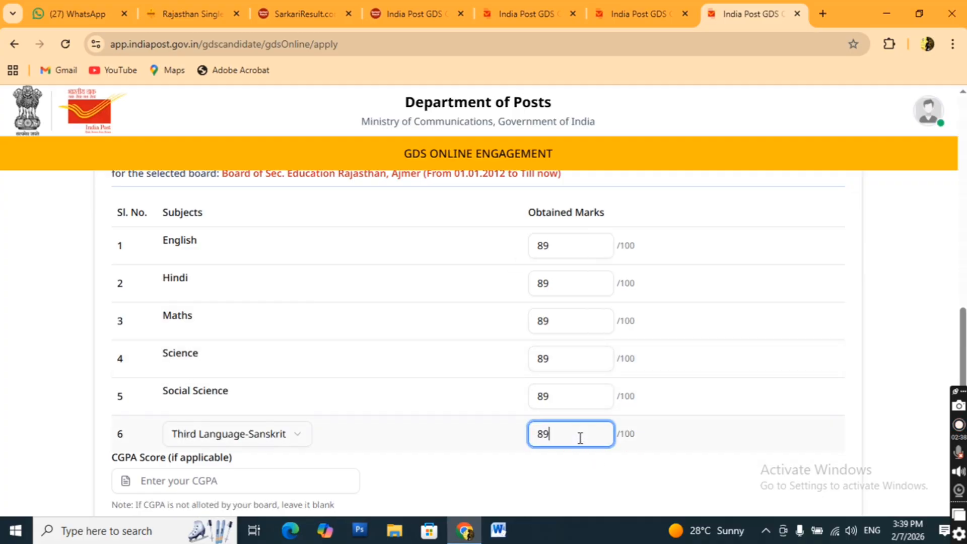
scroll(428, 353, "down", 2)
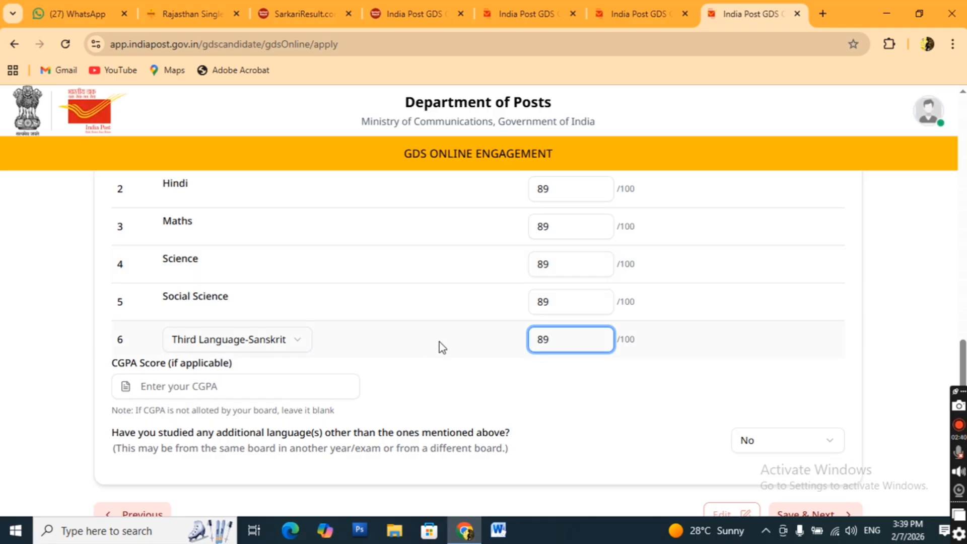
scroll(496, 355, "down", 1)
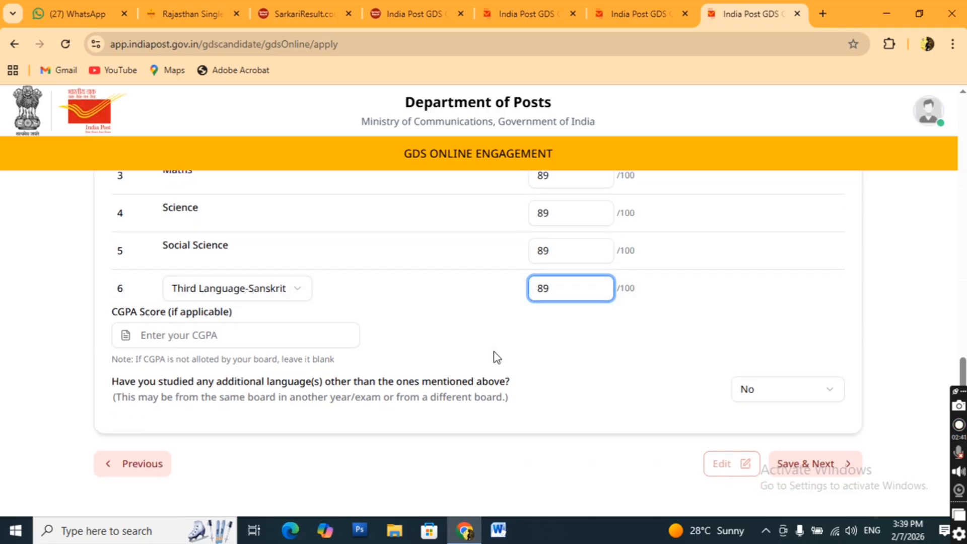
left_click(814, 467)
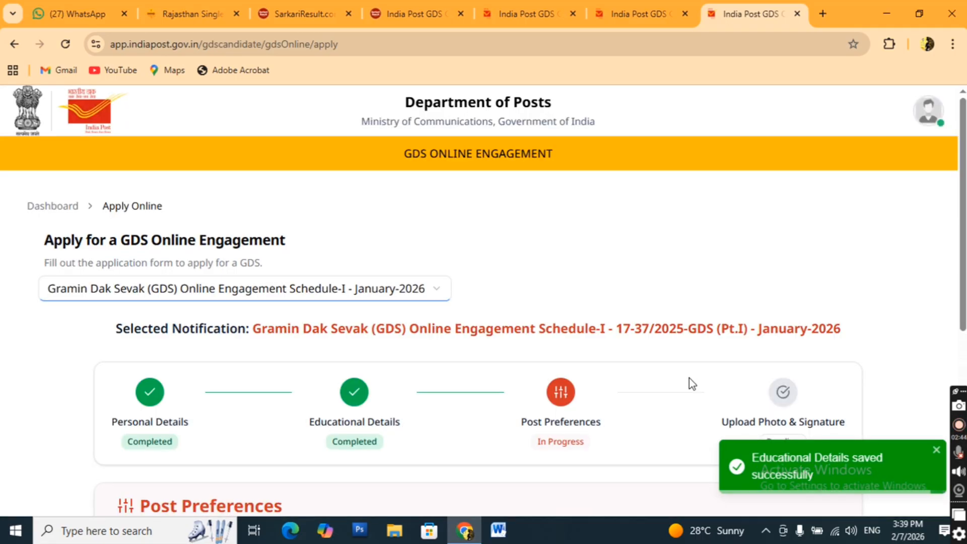
Choose Rajasthan Circle and Jaipur City Division for the post preferences.
scroll(662, 322, "down", 5)
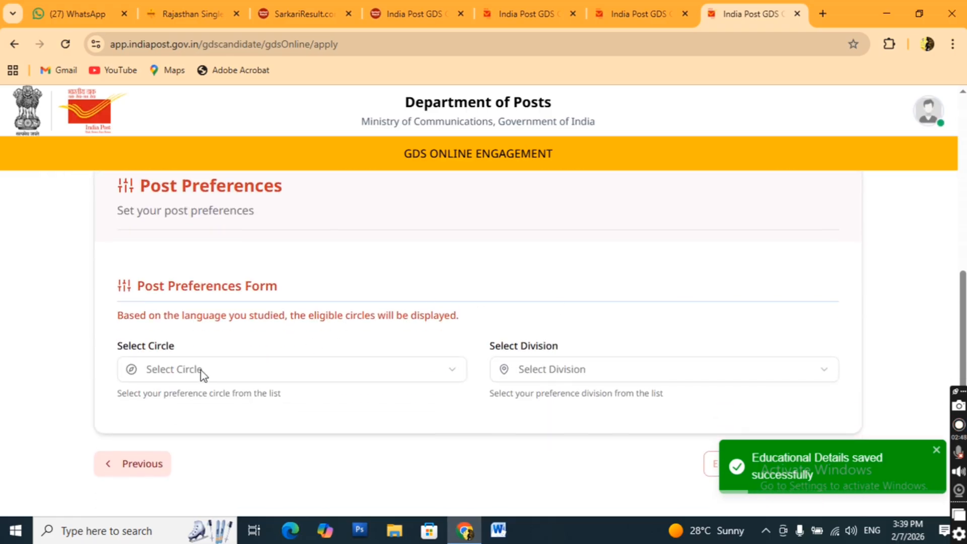
left_click(203, 374)
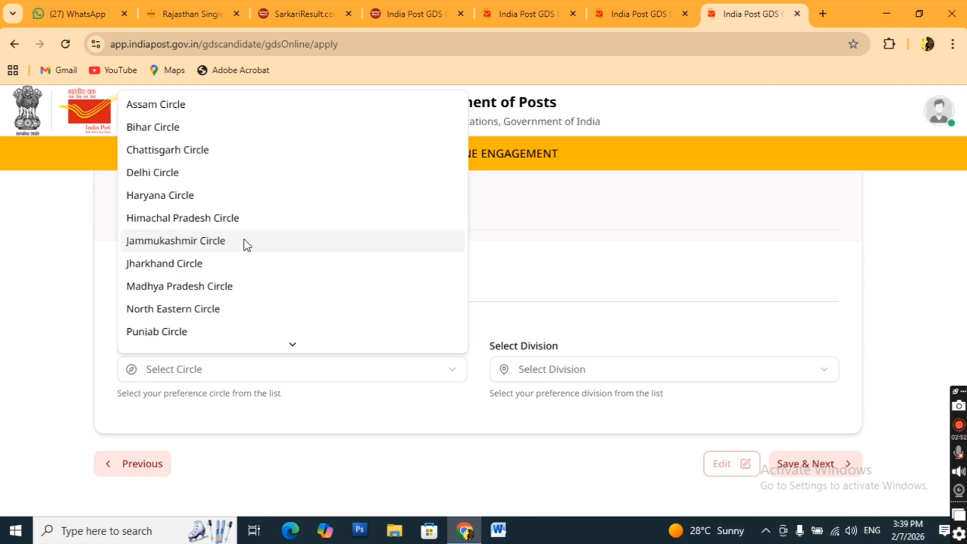
scroll(243, 243, "down", 2)
left_click(187, 269)
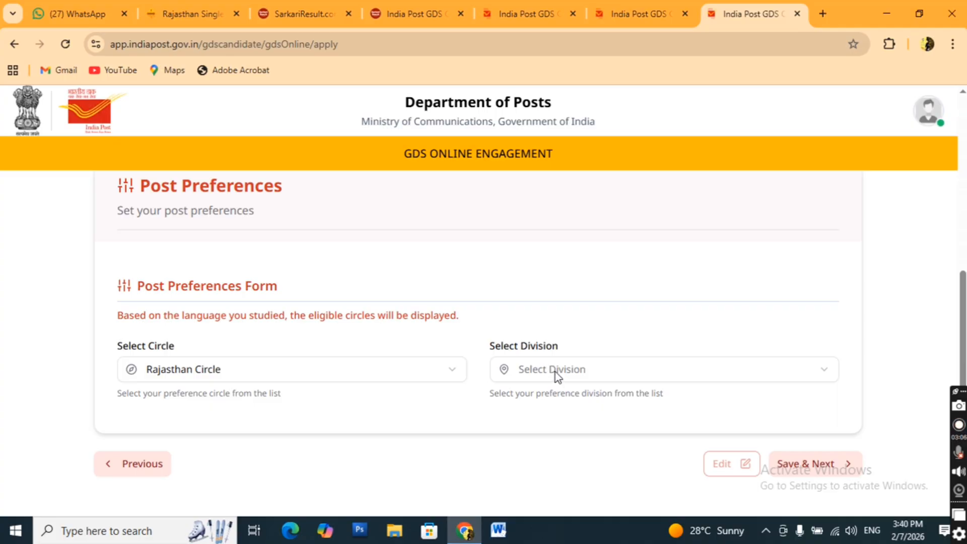
left_click(555, 371)
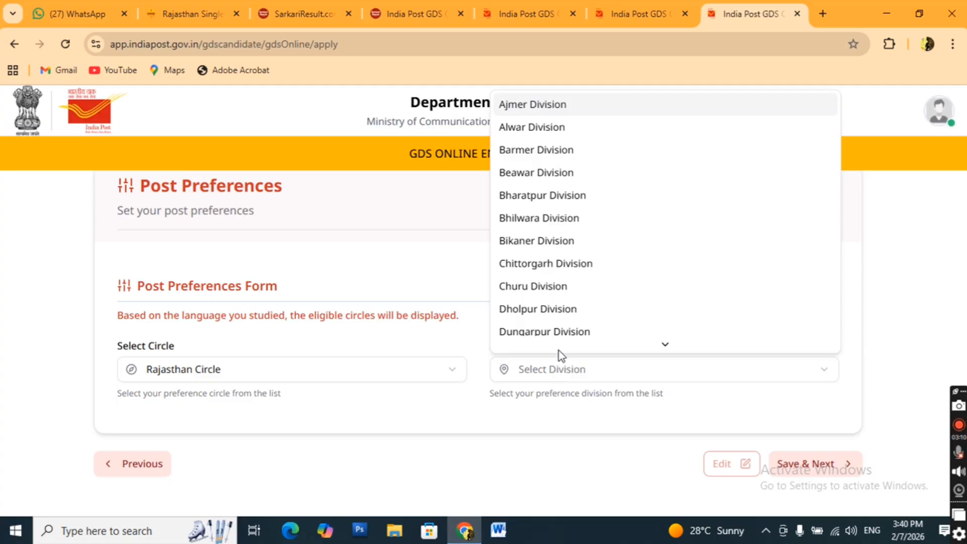
scroll(559, 337, "down", 3)
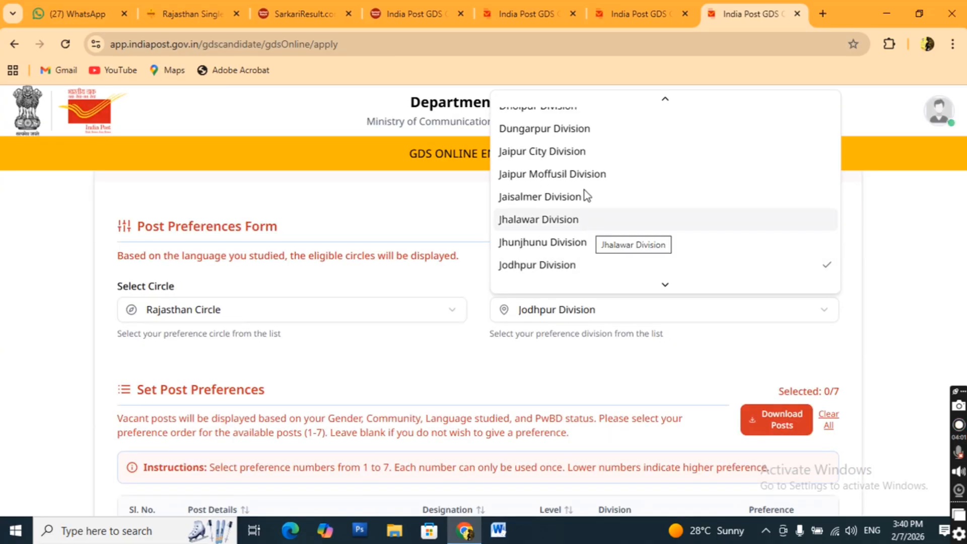
left_click(581, 150)
On the second page, rank posts 11 through 18 as preferences 1 through 8.
scroll(669, 398, "down", 10)
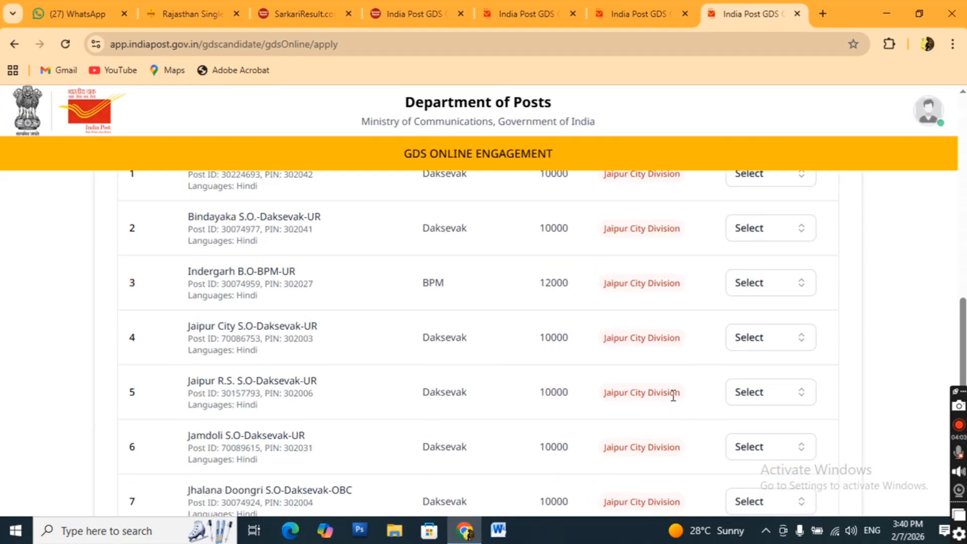
left_click(782, 480)
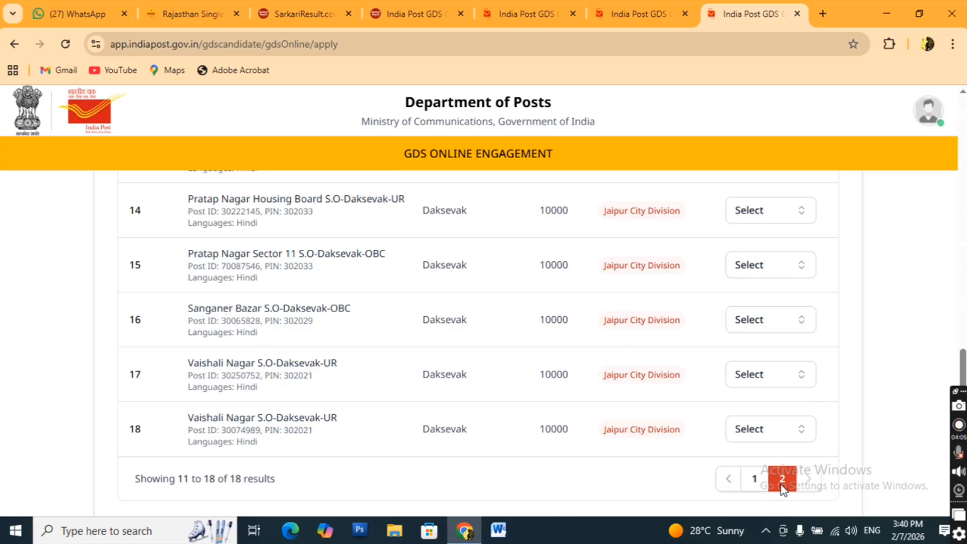
scroll(713, 441, "up", 3)
scroll(713, 441, "up", 10)
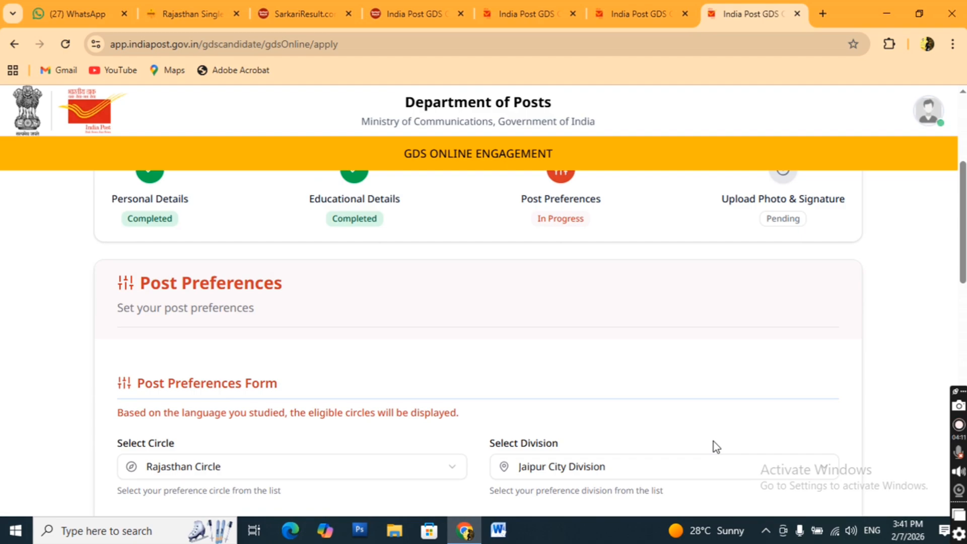
scroll(713, 441, "down", 5)
scroll(713, 441, "down", 2)
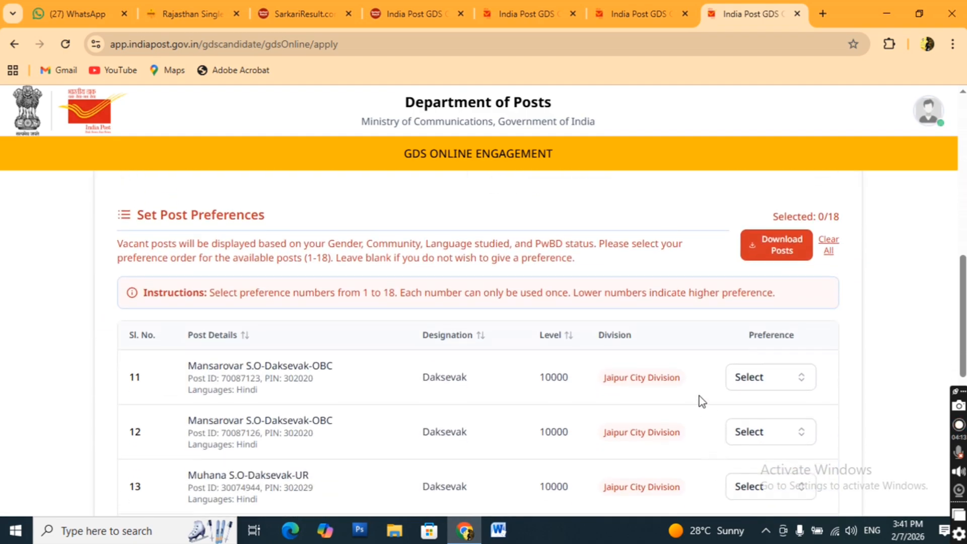
left_click(764, 333)
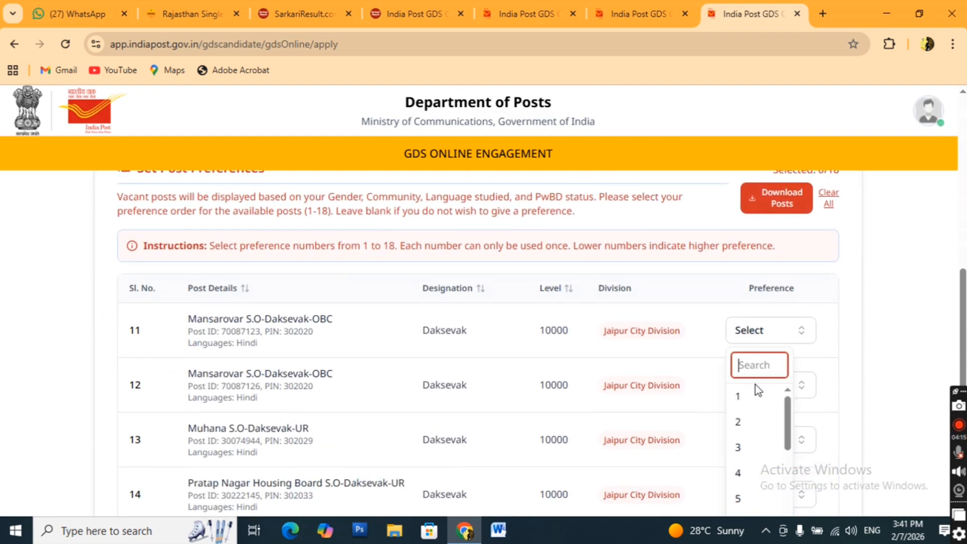
left_click(754, 394)
left_click(755, 385)
left_click(750, 450)
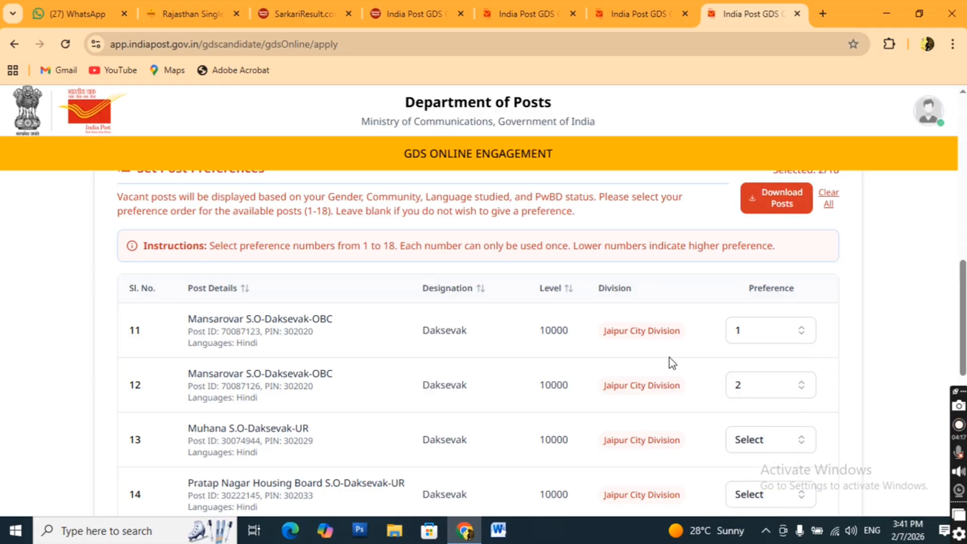
scroll(654, 342, "down", 4)
left_click(743, 250)
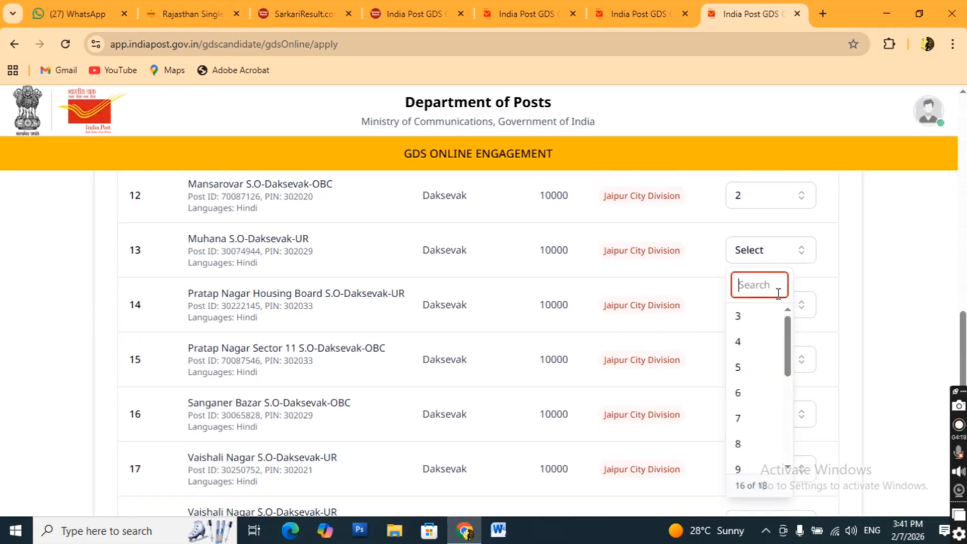
left_click(759, 316)
left_click(758, 311)
left_click(758, 367)
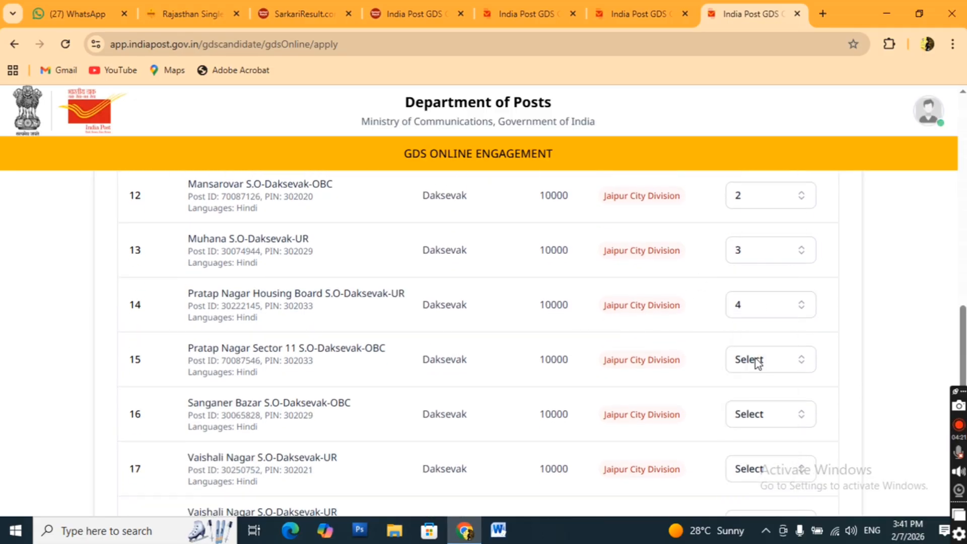
left_click(757, 361)
left_click(757, 426)
scroll(709, 347, "down", 4)
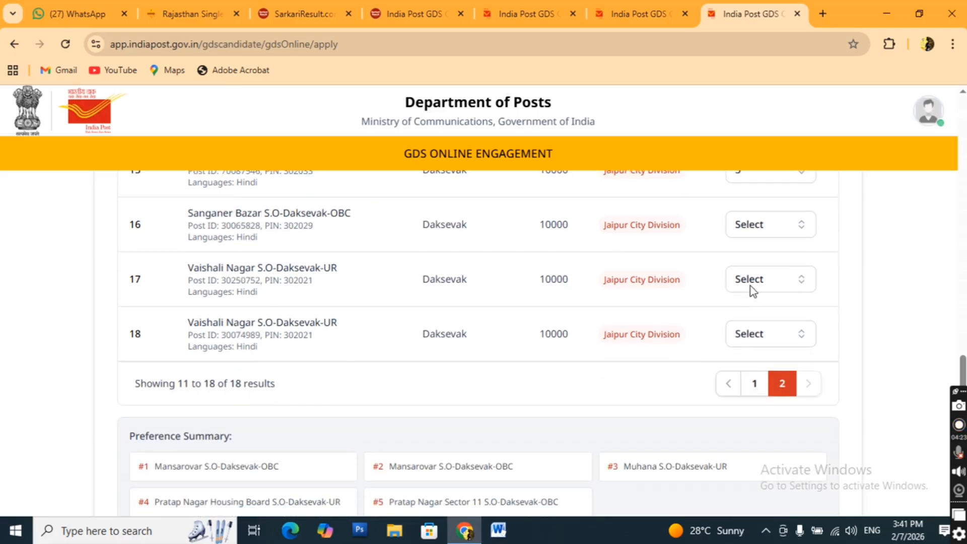
left_click(750, 225)
left_click(752, 291)
left_click(759, 282)
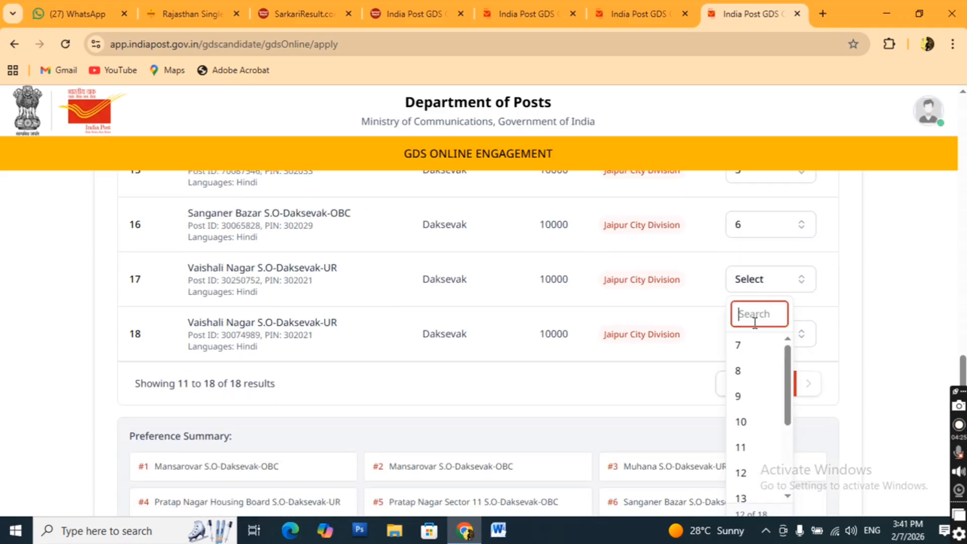
left_click(751, 347)
left_click(753, 331)
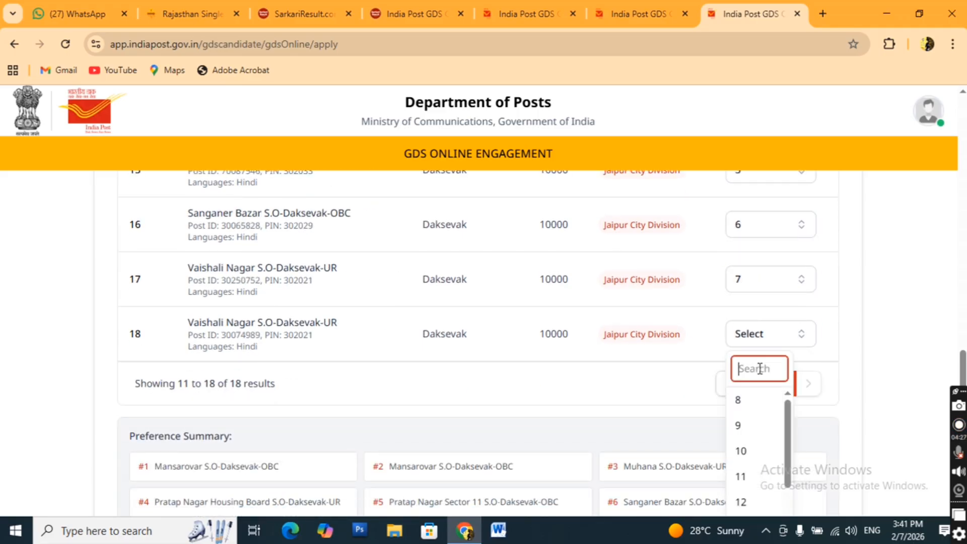
left_click(757, 401)
Give post 10 on the first page preference 18 and save the post preferences.
scroll(774, 361, "down", 3)
left_click(753, 243)
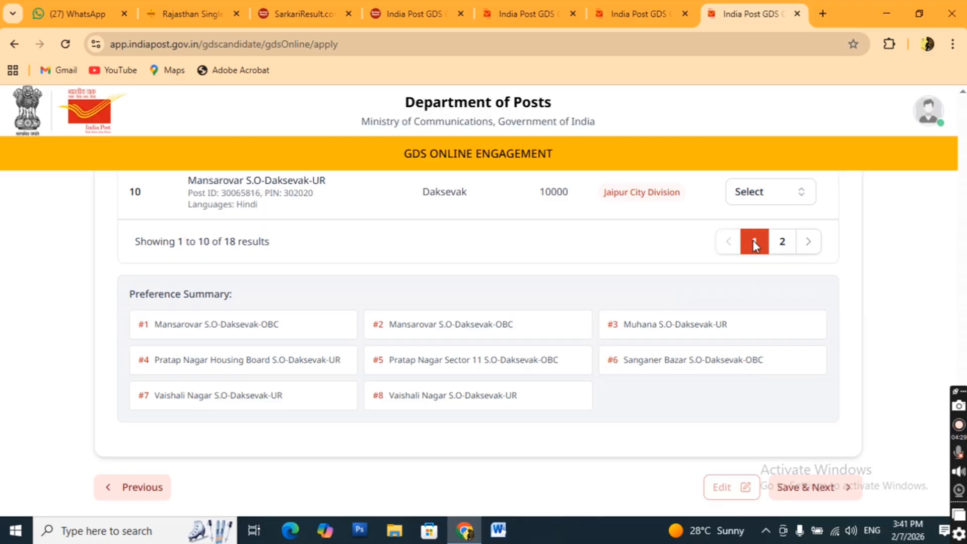
scroll(754, 244, "up", 9)
scroll(756, 249, "up", 2)
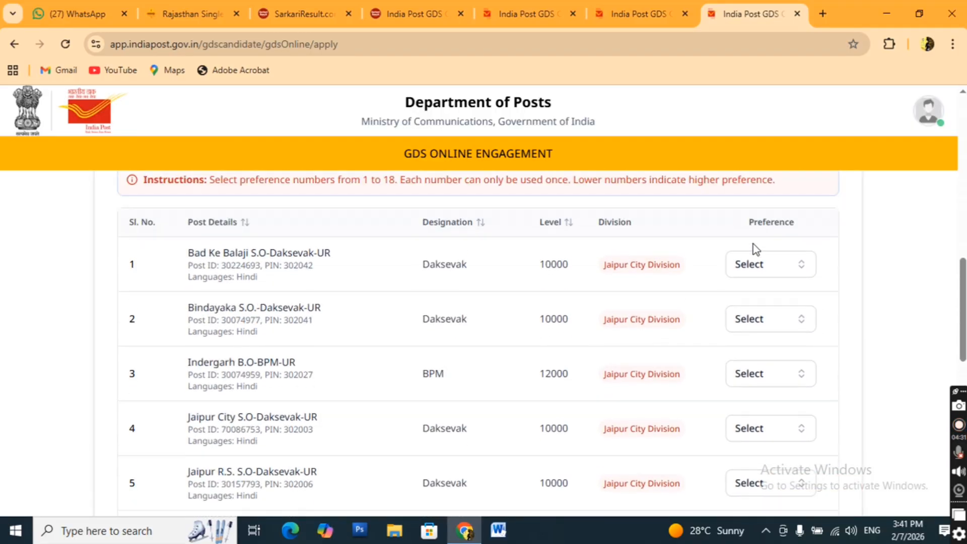
scroll(754, 248, "down", 10)
left_click(755, 242)
left_click(754, 307)
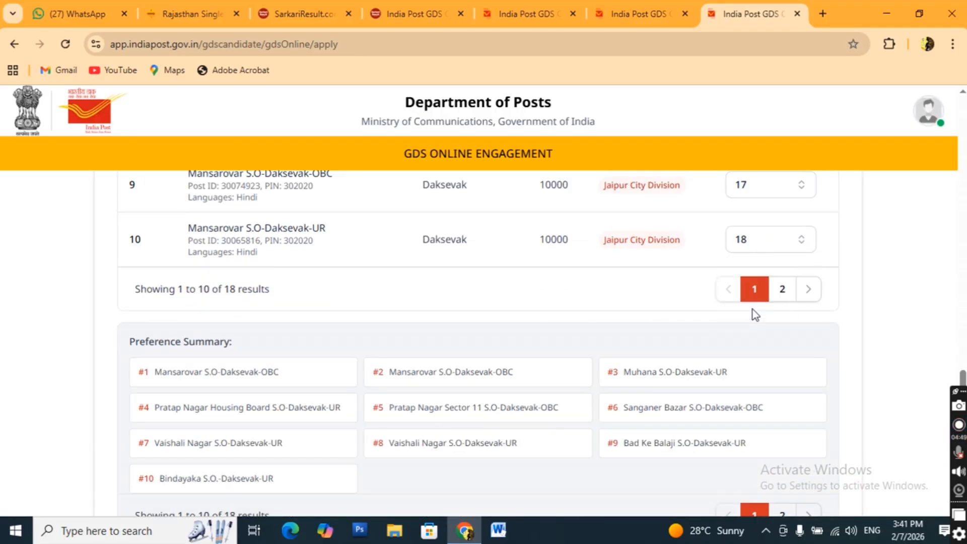
scroll(666, 361, "down", 3)
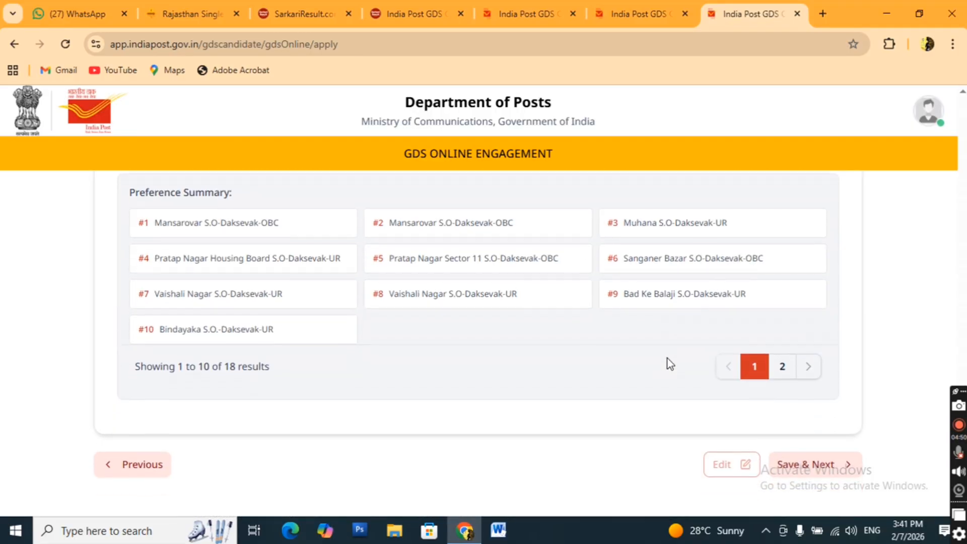
left_click(804, 465)
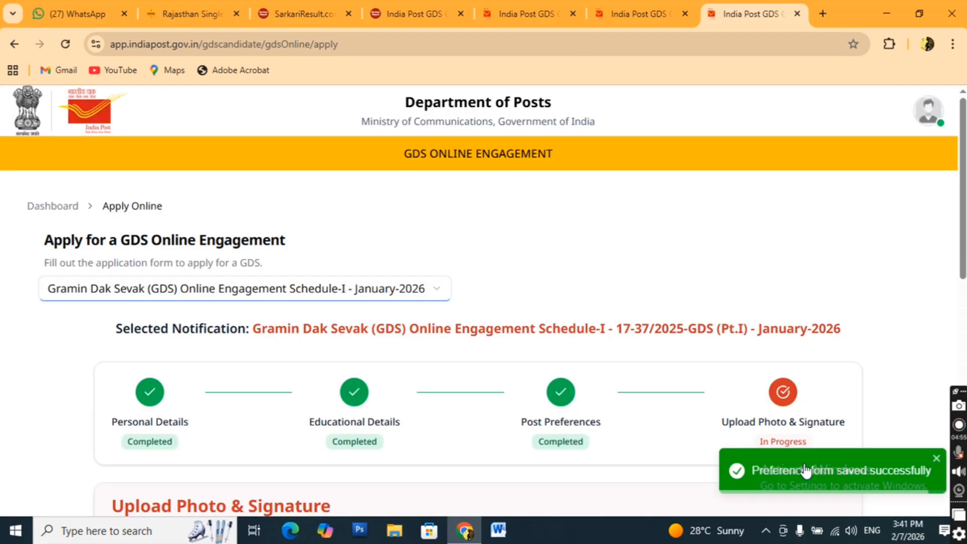
Upload the candidate's photo from the Documents folder.
scroll(656, 302, "down", 3)
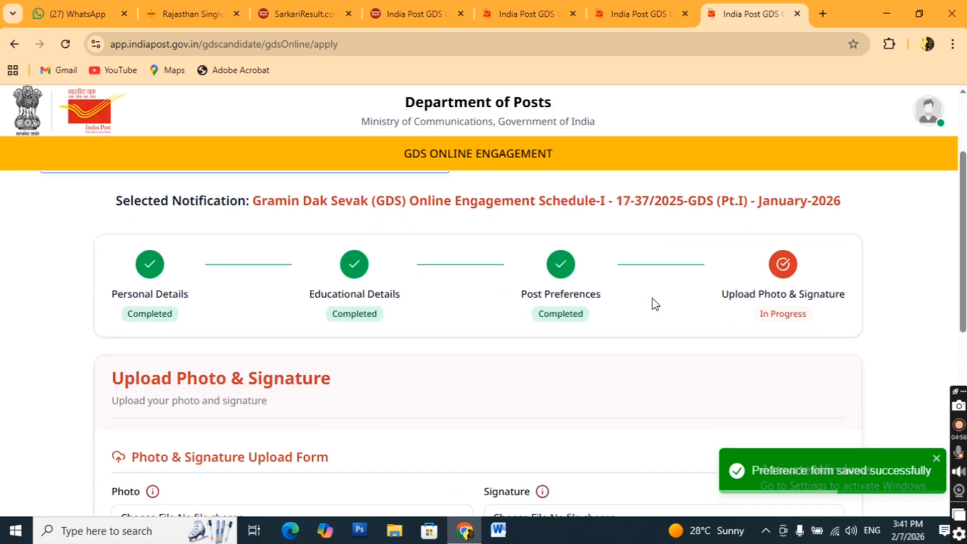
scroll(654, 304, "down", 5)
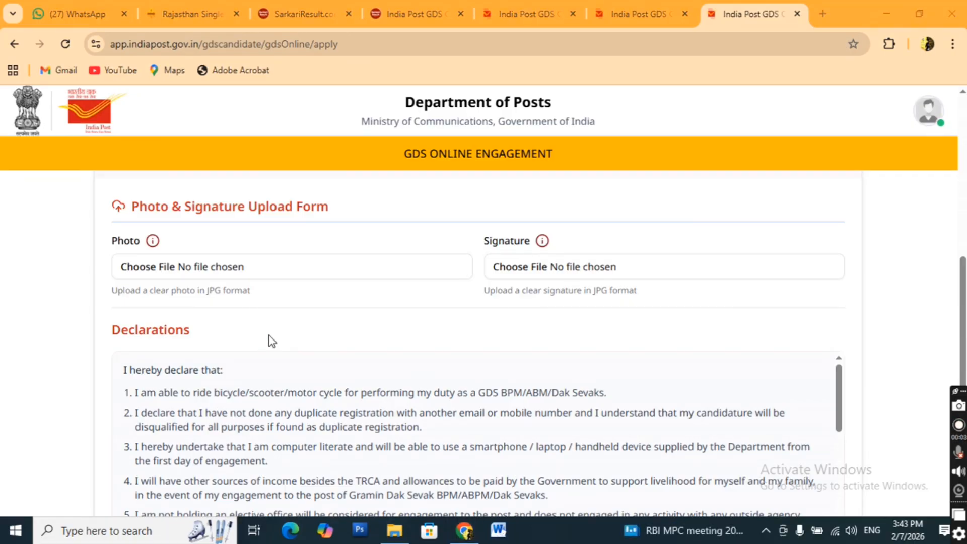
left_click(269, 266)
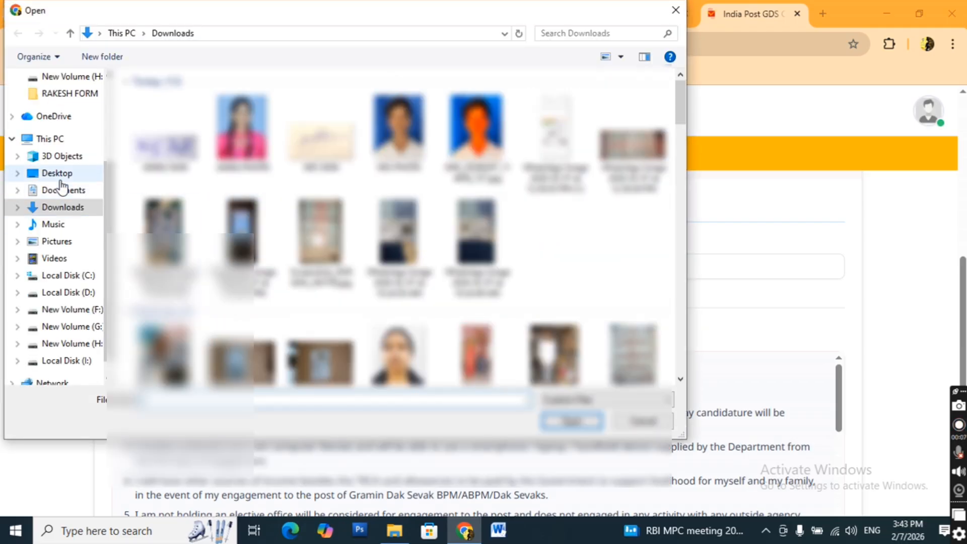
left_click(61, 190)
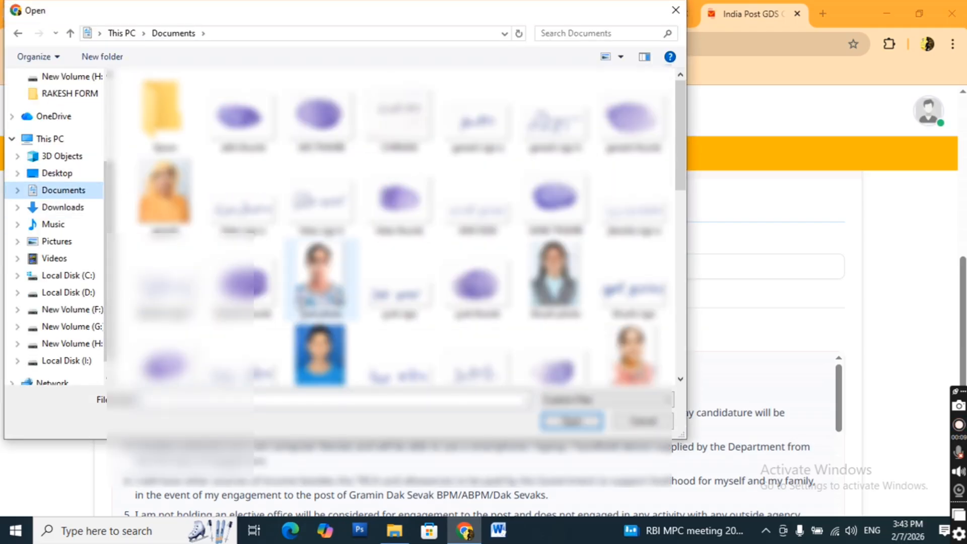
double_click(302, 308)
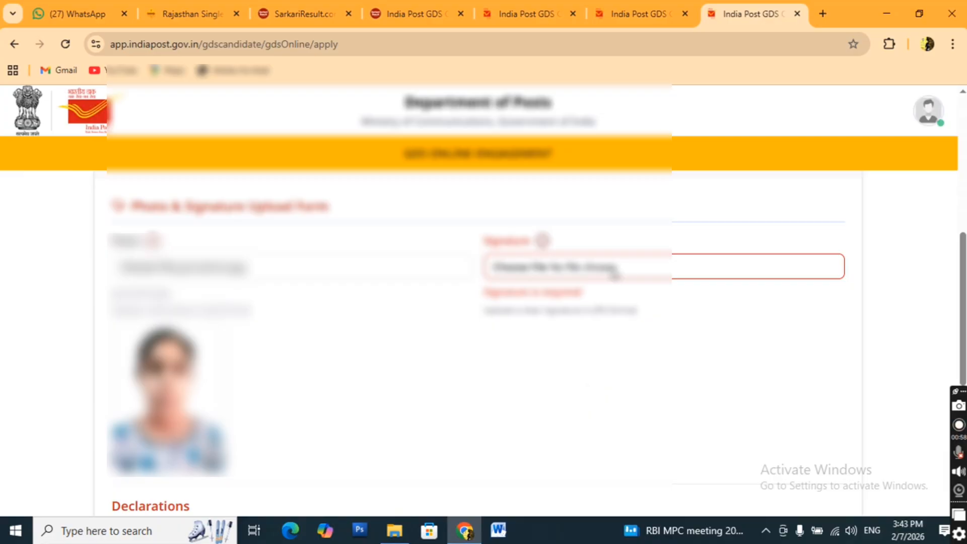
Upload the signature image and scroll down to the Declarations.
left_click(596, 268)
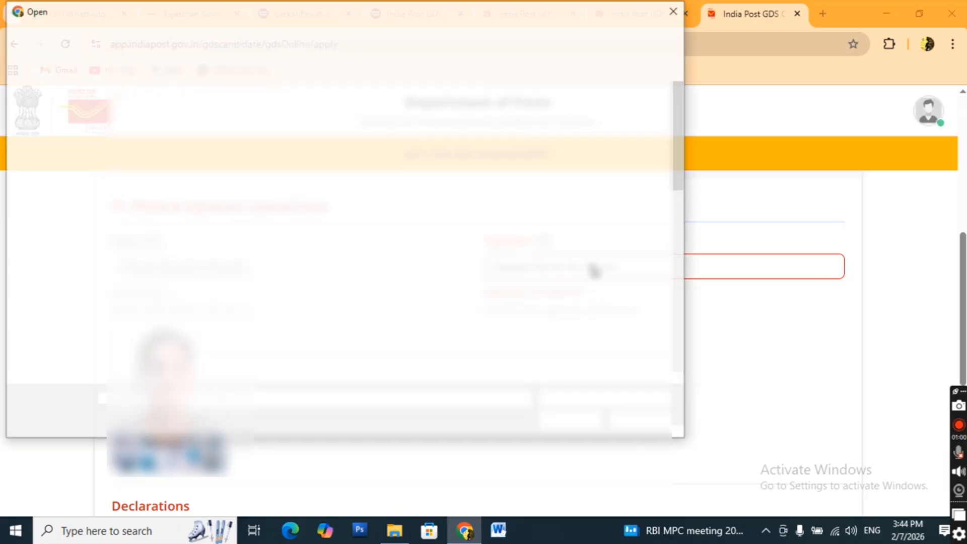
double_click(413, 303)
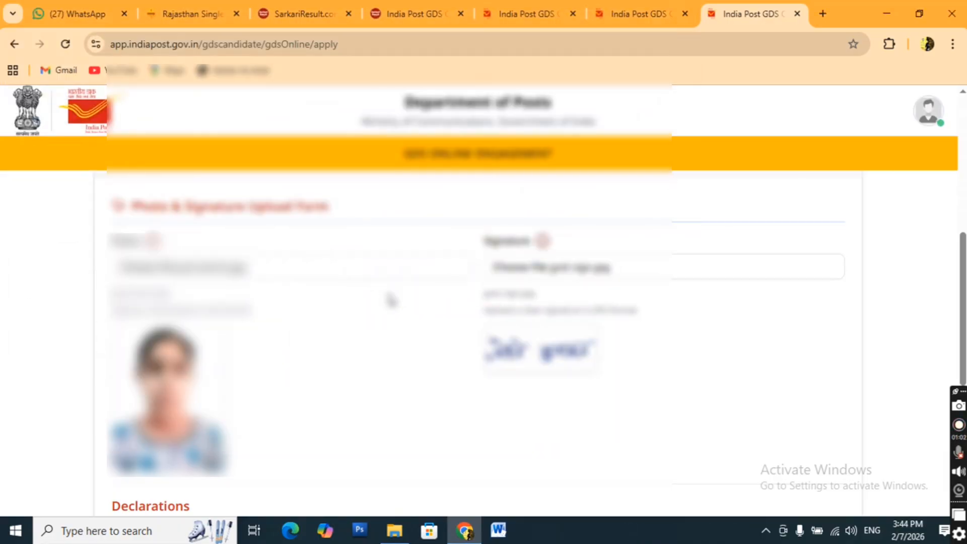
scroll(482, 332, "down", 1)
scroll(482, 331, "down", 5)
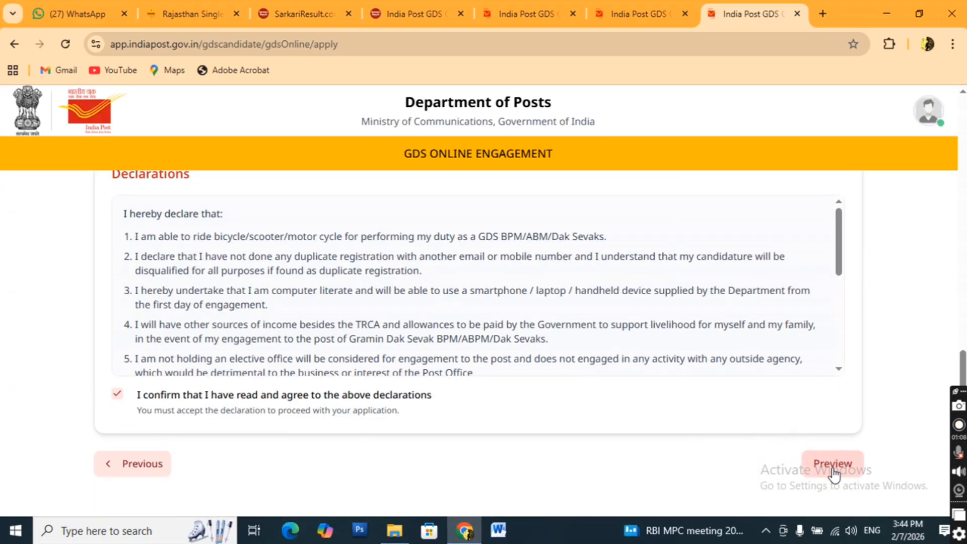
Open the Application Preview and scroll through every section down to Submit Application.
left_click(832, 472)
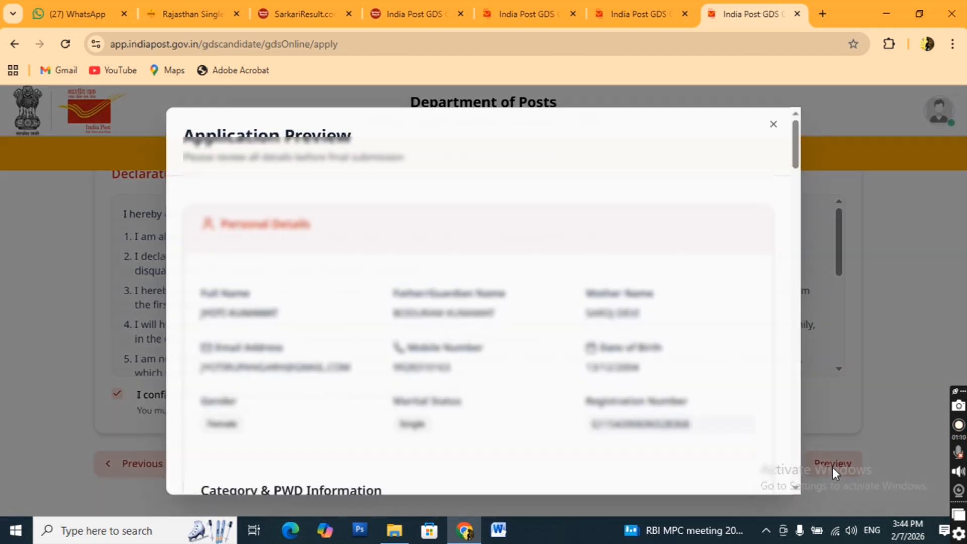
scroll(554, 365, "down", 3)
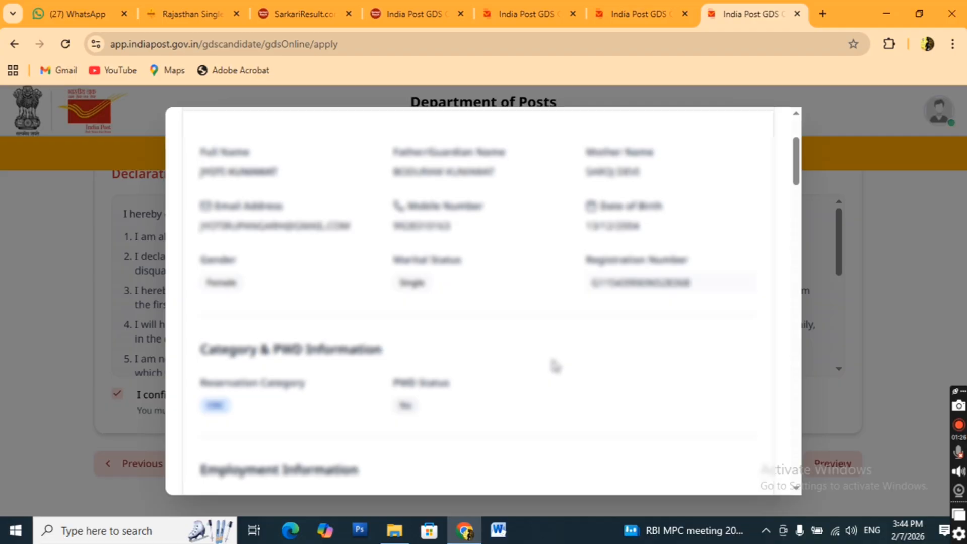
scroll(554, 365, "down", 3)
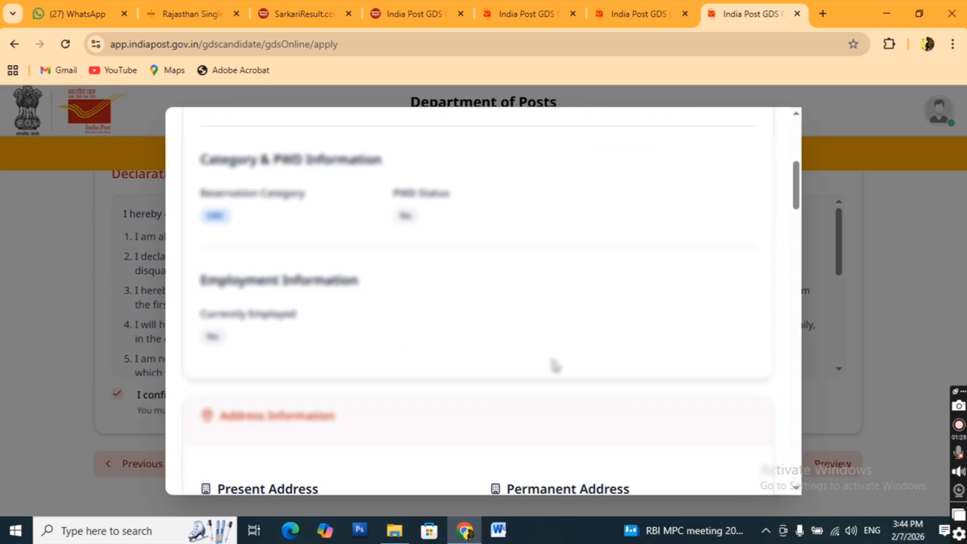
scroll(554, 365, "up", 5)
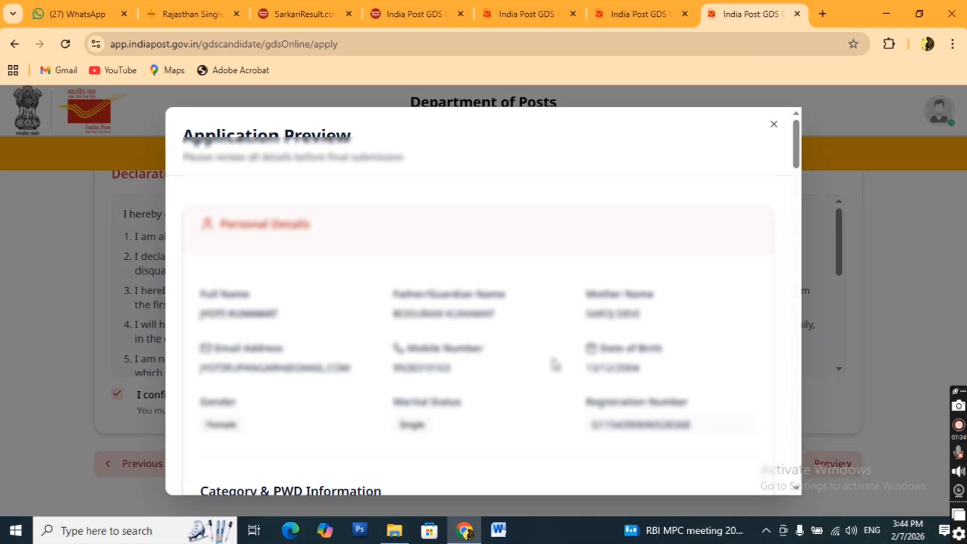
scroll(554, 364, "down", 9)
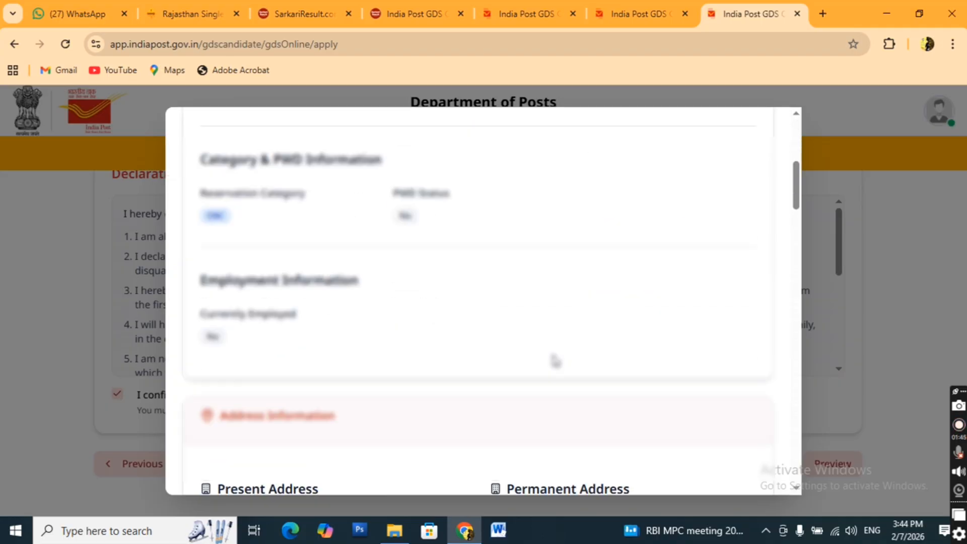
scroll(554, 355, "down", 4)
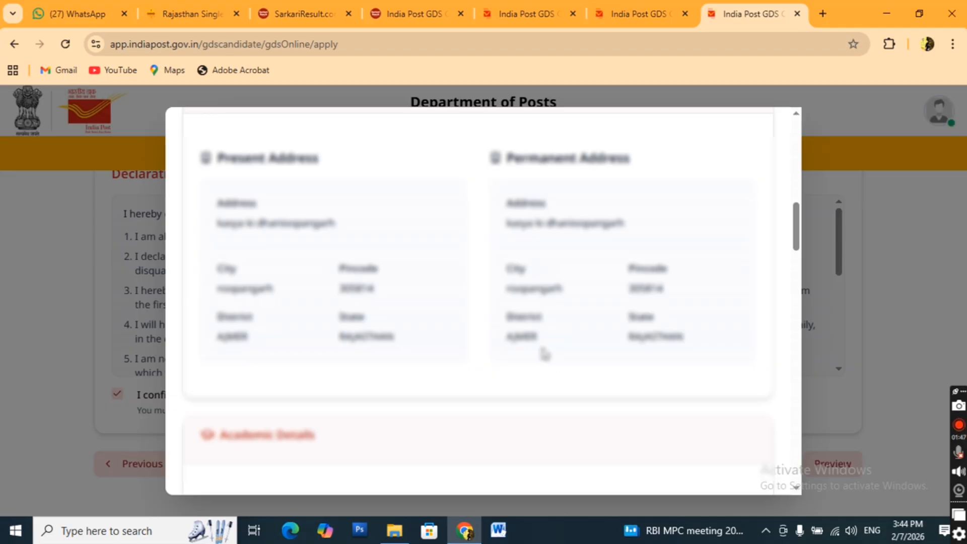
scroll(464, 320, "down", 10)
scroll(464, 319, "down", 15)
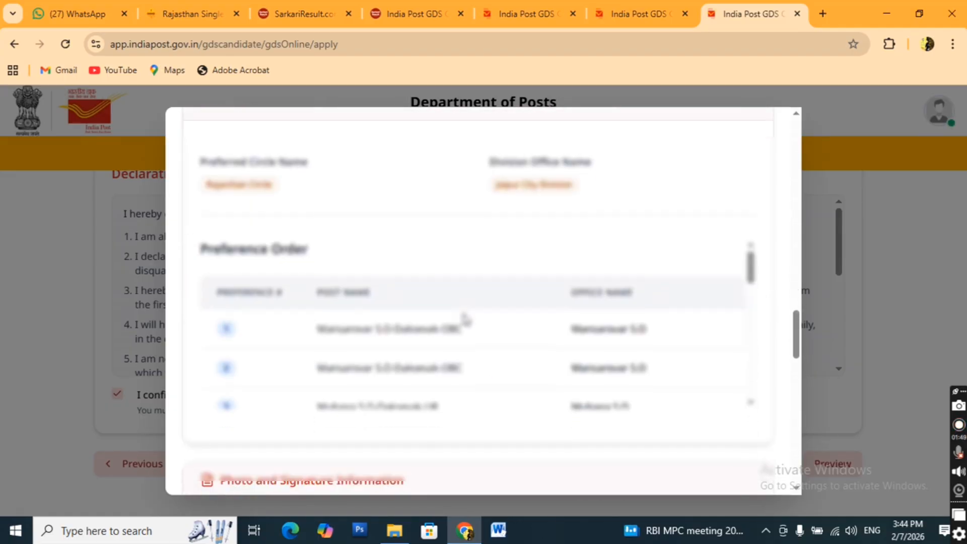
scroll(464, 319, "down", 1)
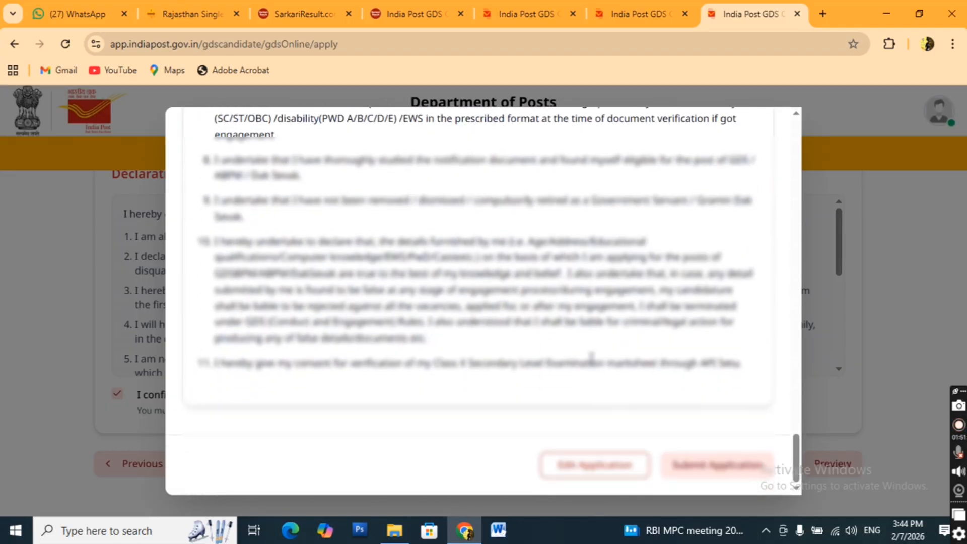
Submit the application, confirm with Yes, Submit, and view the success message.
left_click(710, 468)
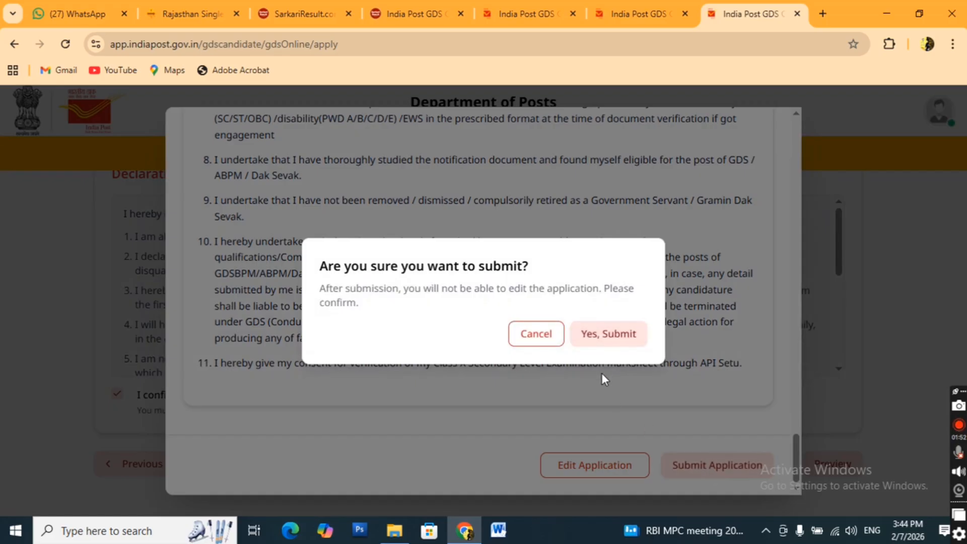
left_click(609, 335)
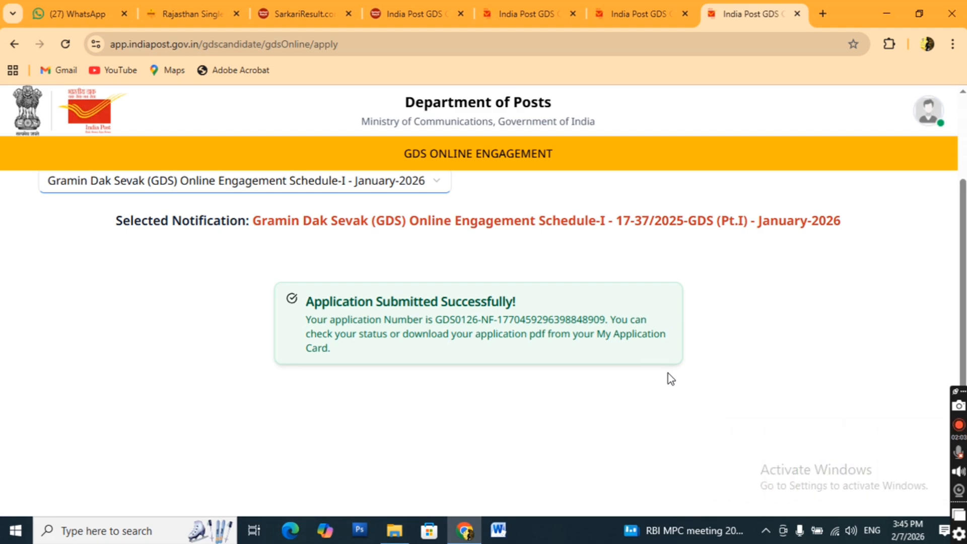
scroll(434, 352, "up", 2)
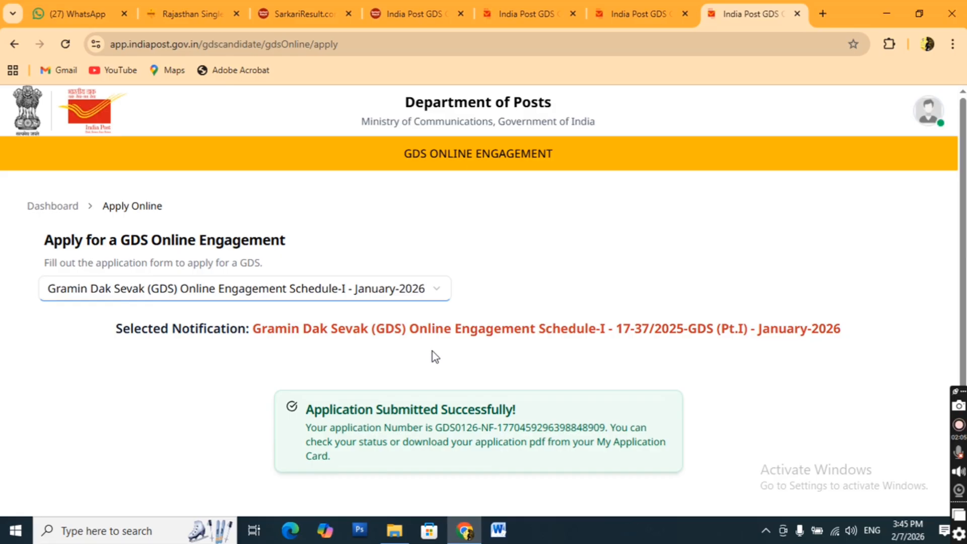
Download the submitted application as a PDF from Dashboard > My Applications.
left_click(37, 208)
scroll(403, 308, "down", 3)
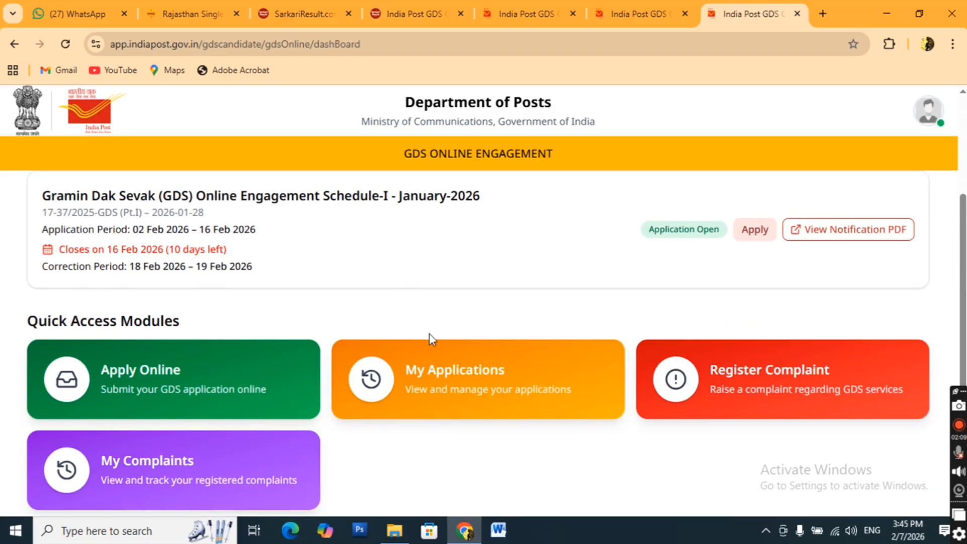
left_click(476, 386)
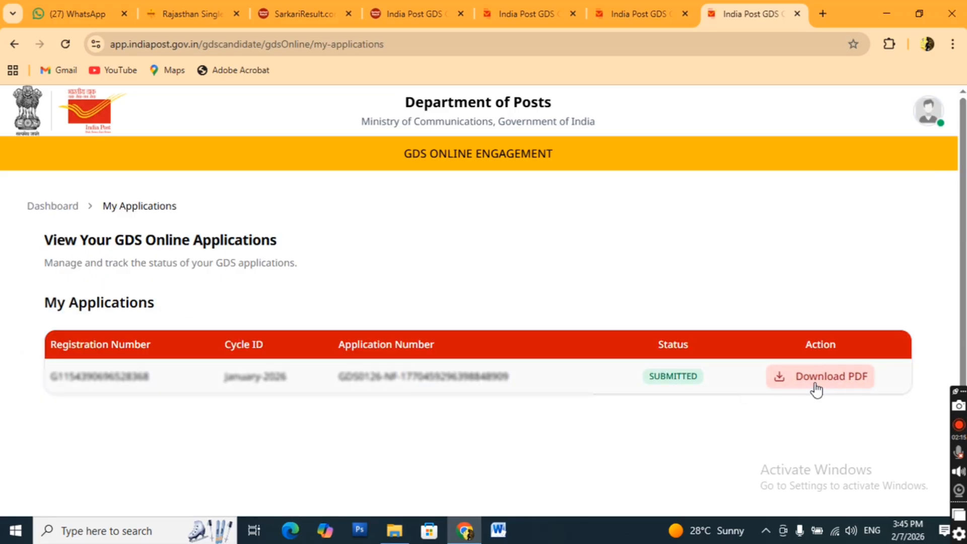
left_click(814, 381)
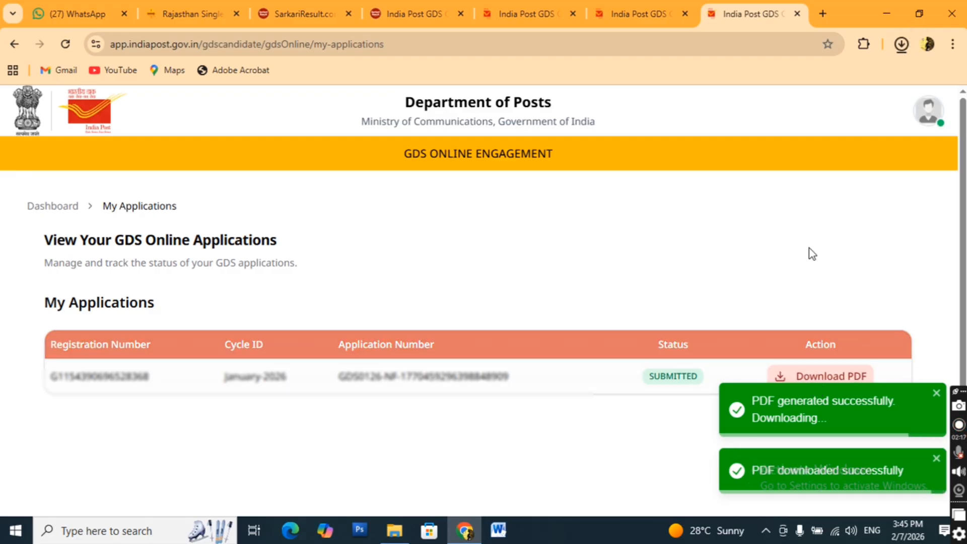
Open the downloaded application PDF from Chrome's downloads and start printing it.
left_click(901, 43)
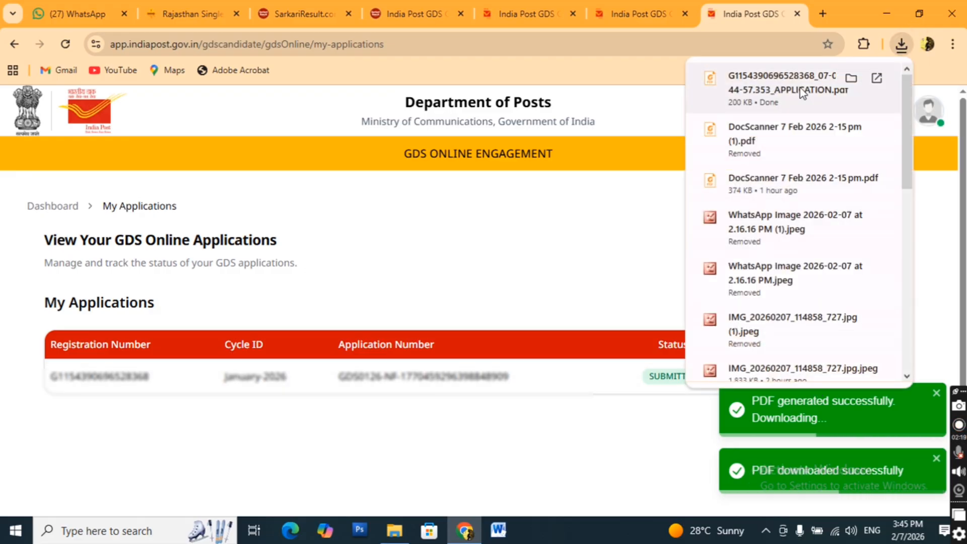
left_click(772, 84)
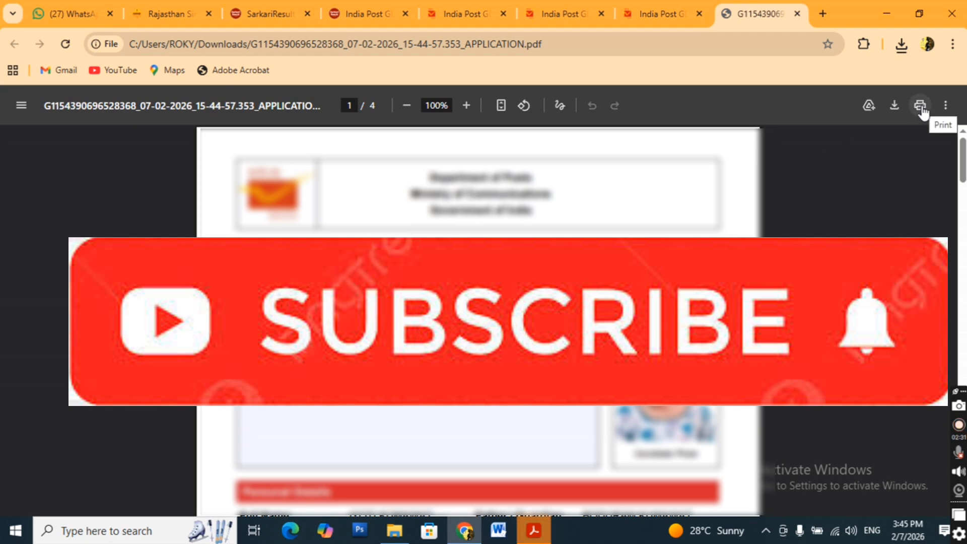
left_click(922, 109)
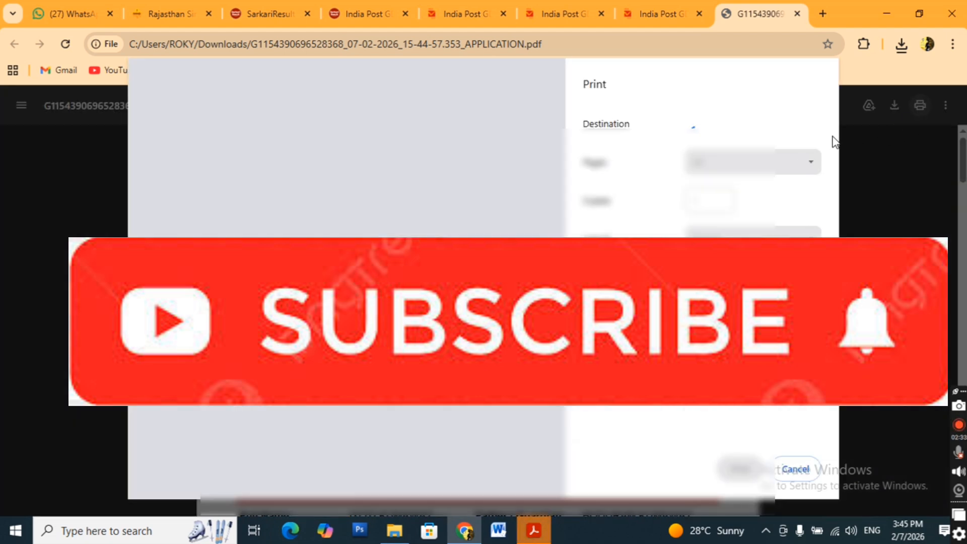